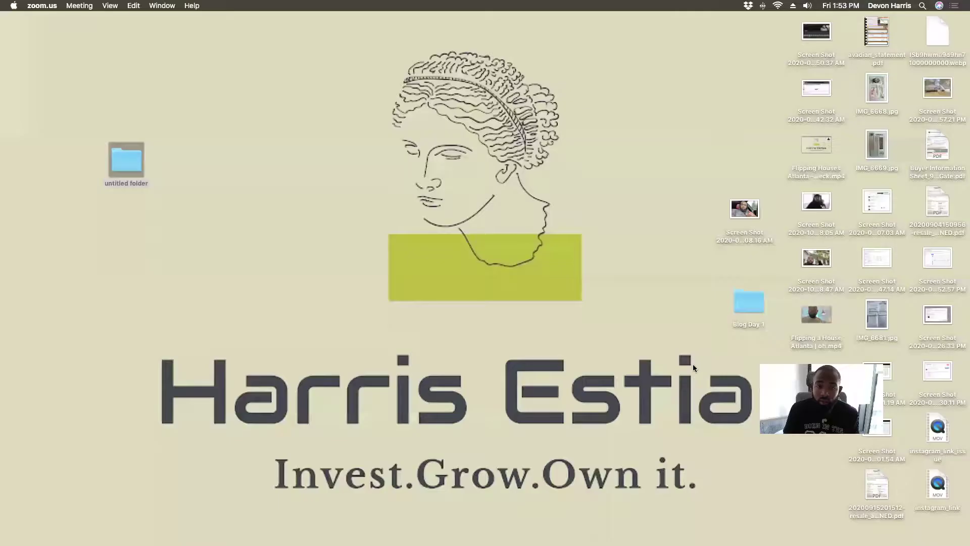
Search Google for 'deal check' and open the DealCheck homepage result.
key("ctrl+Right")
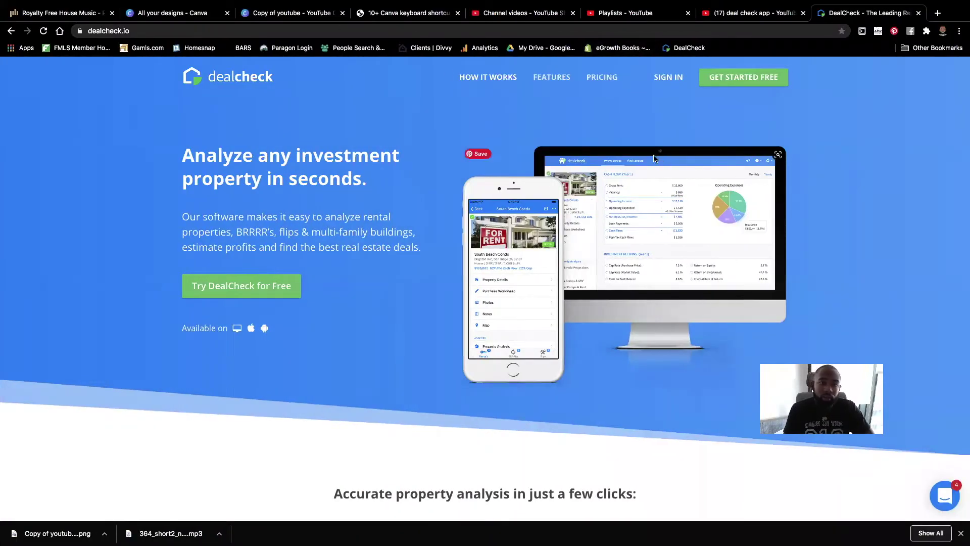
left_click(203, 29)
type("deal")
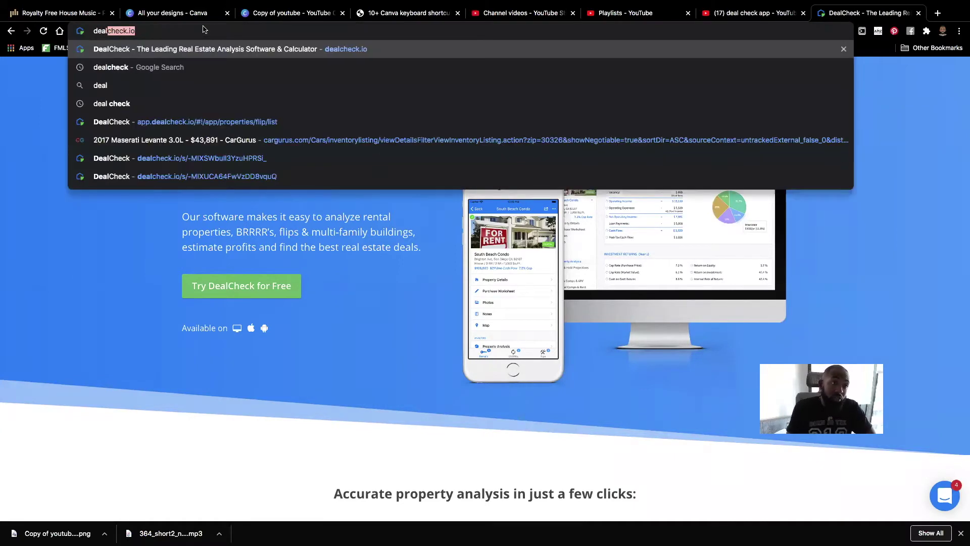
type("ch")
key("BackSpace")
type("cha")
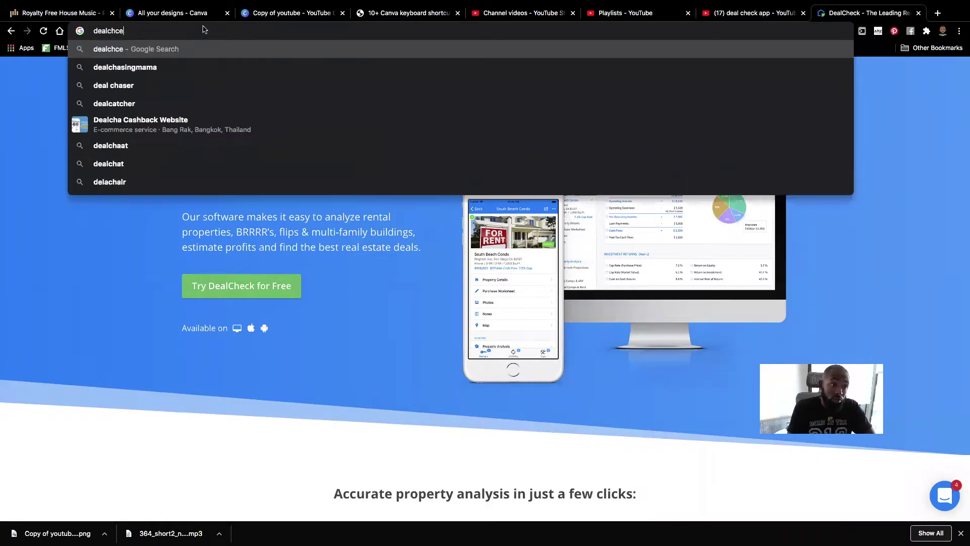
key("BackSpace")
key("BackSpace")
key("BackSpace")
type("check")
key("Return")
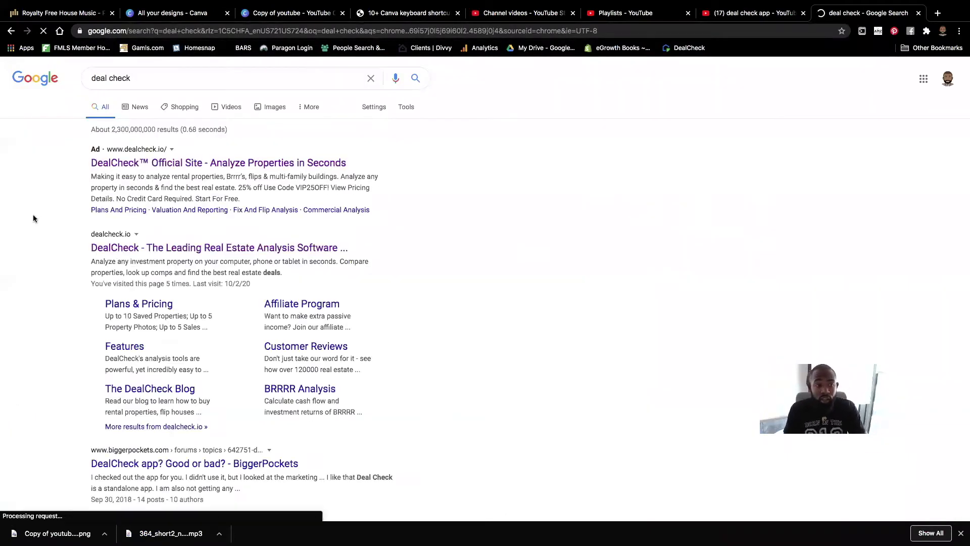
left_click(200, 248)
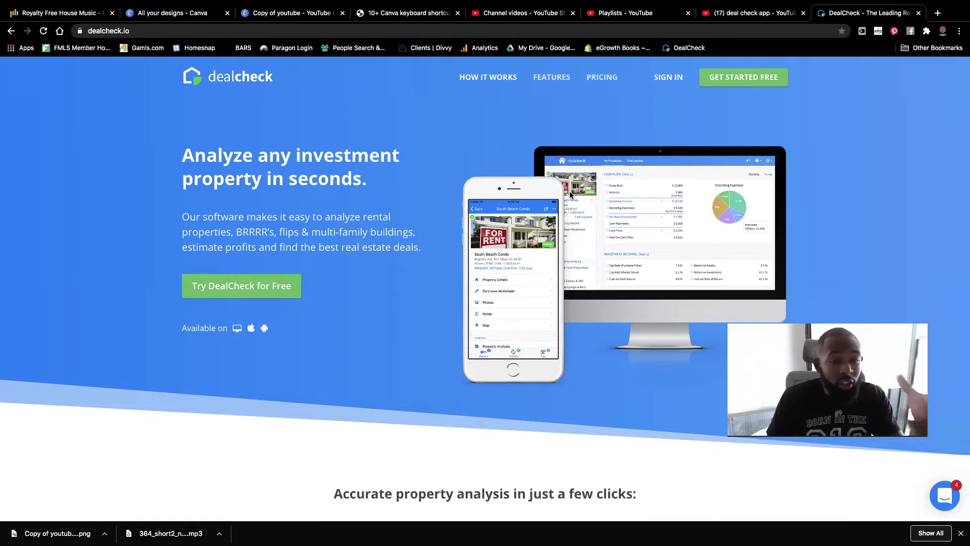
scroll(569, 194, "down", 3)
scroll(570, 194, "up", 1)
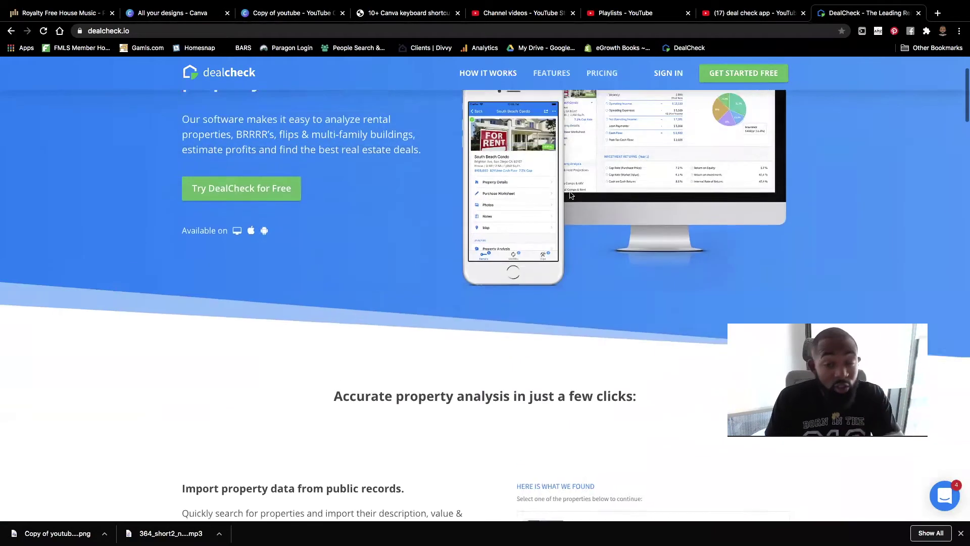
scroll(570, 195, "up", 2)
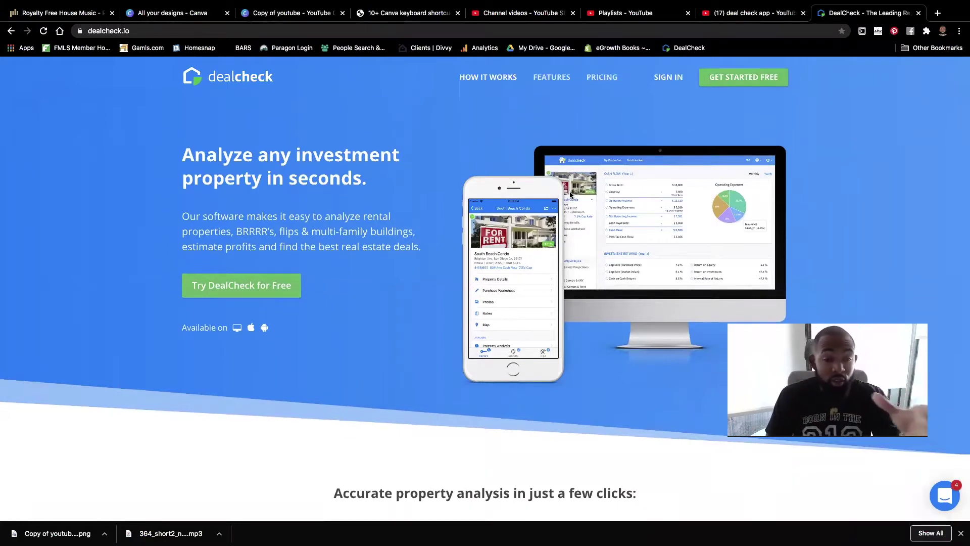
scroll(378, 246, "down", 10)
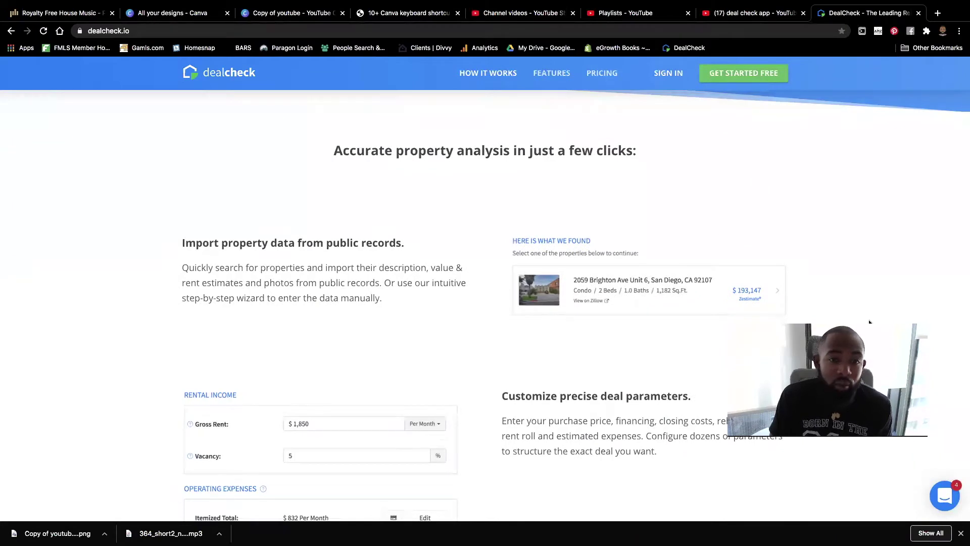
left_click_drag(873, 326, 878, 155)
scroll(545, 221, "down", 3)
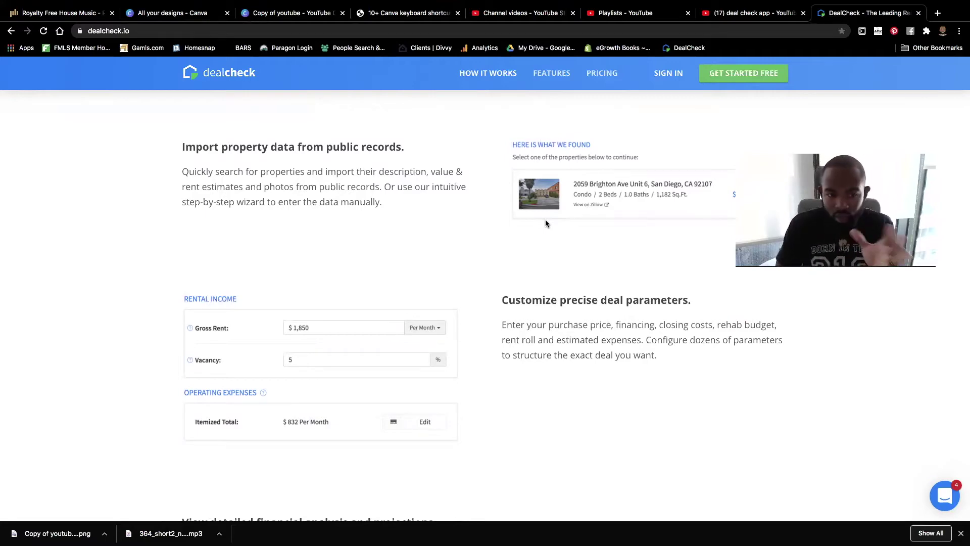
scroll(393, 246, "down", 5)
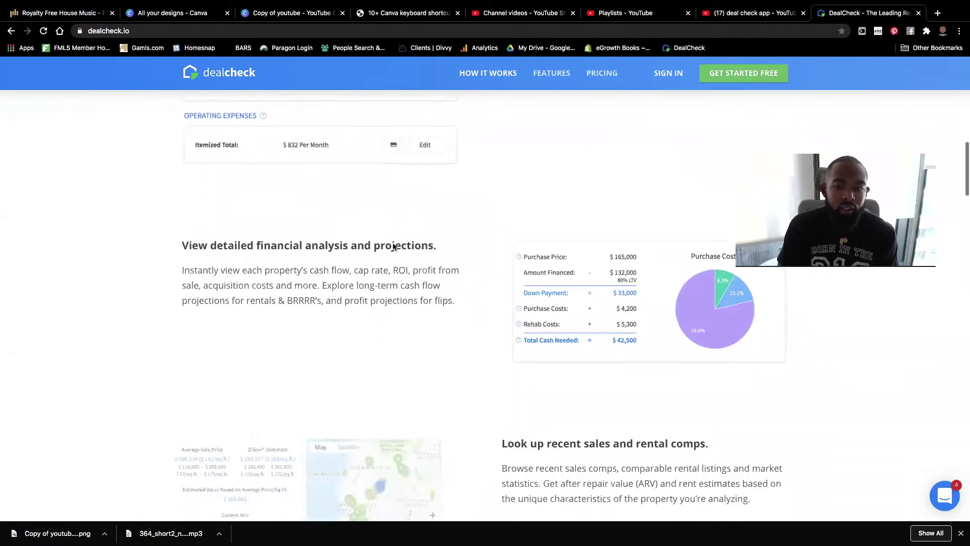
scroll(392, 246, "down", 2)
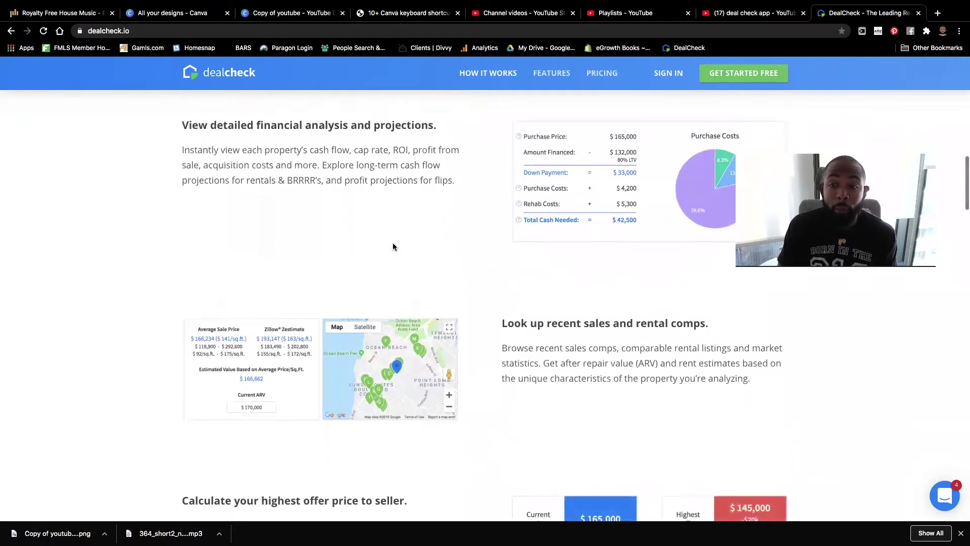
scroll(393, 246, "down", 1)
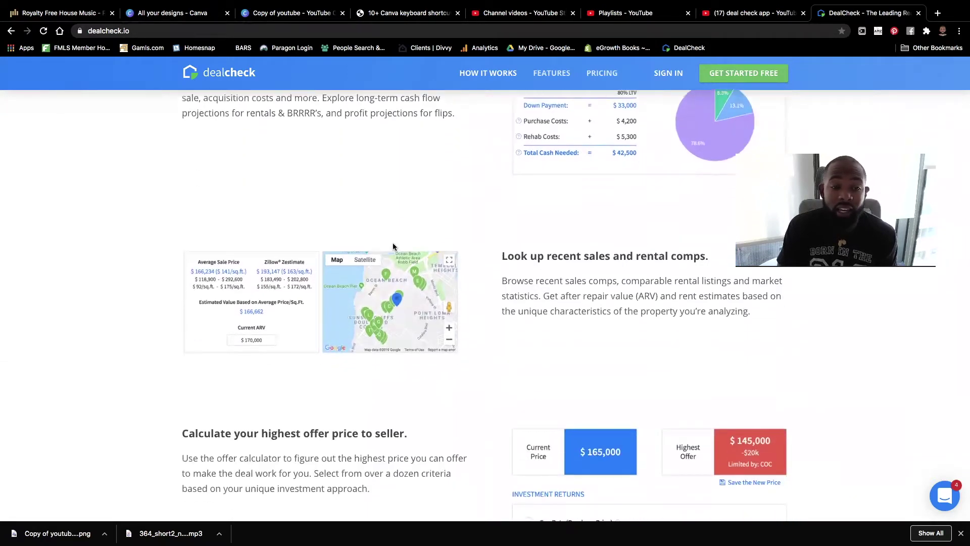
scroll(393, 247, "down", 4)
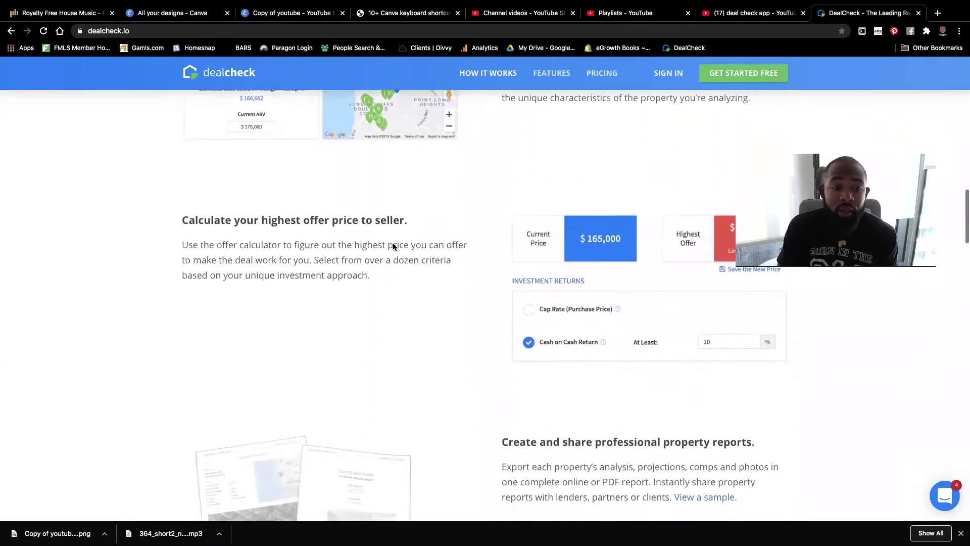
scroll(393, 247, "down", 8)
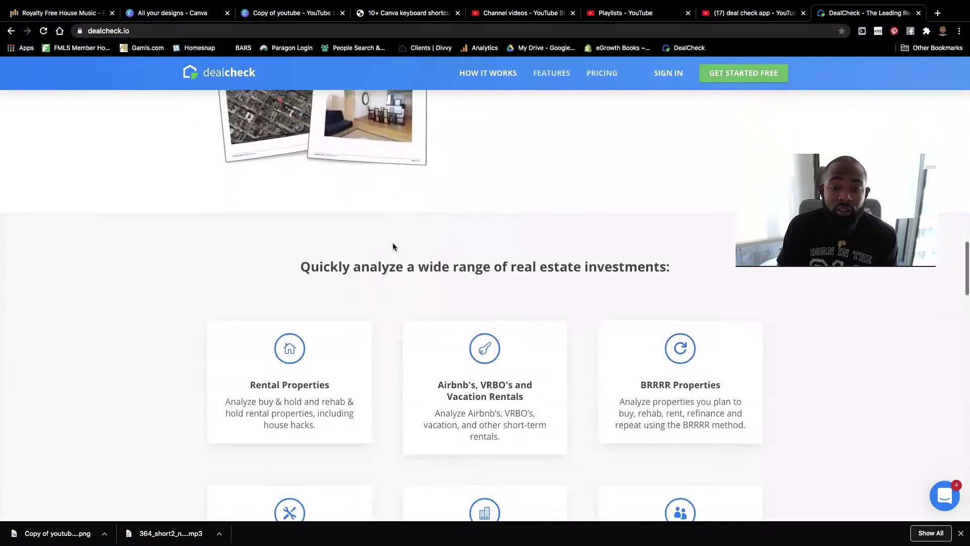
scroll(393, 247, "down", 6)
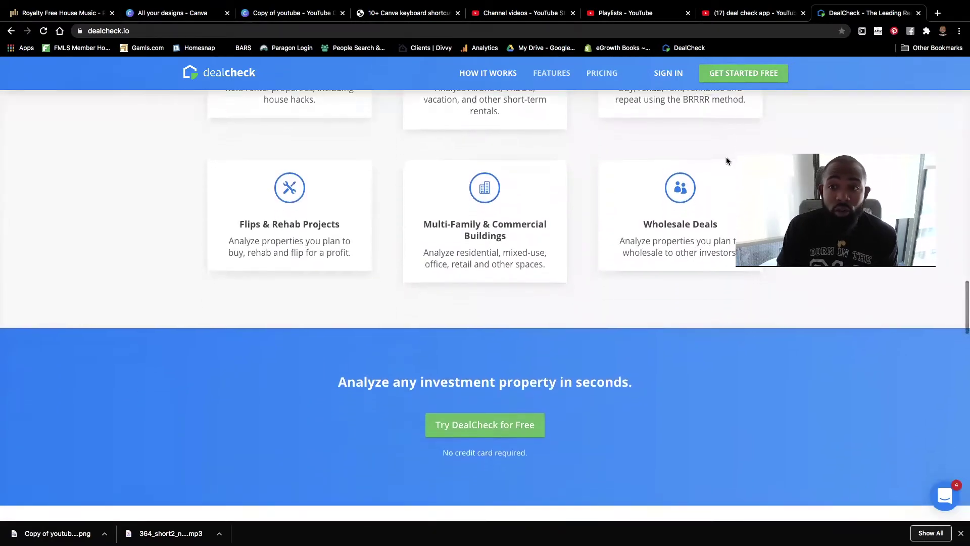
left_click(673, 74)
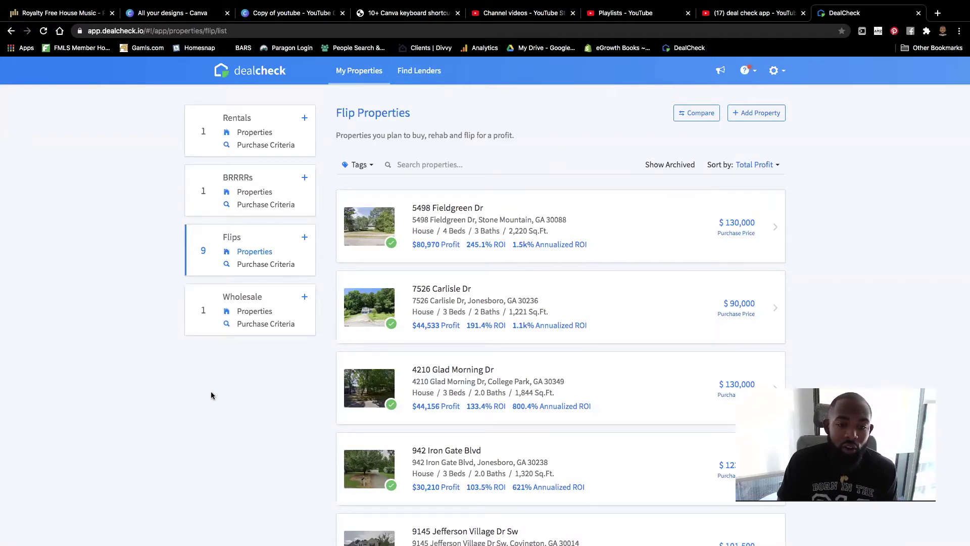
scroll(545, 306, "down", 9)
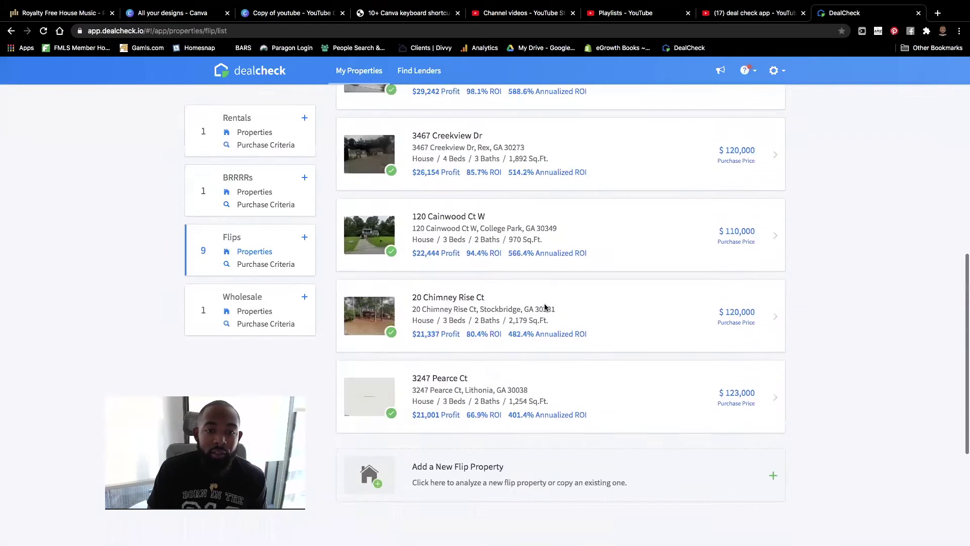
scroll(545, 307, "up", 5)
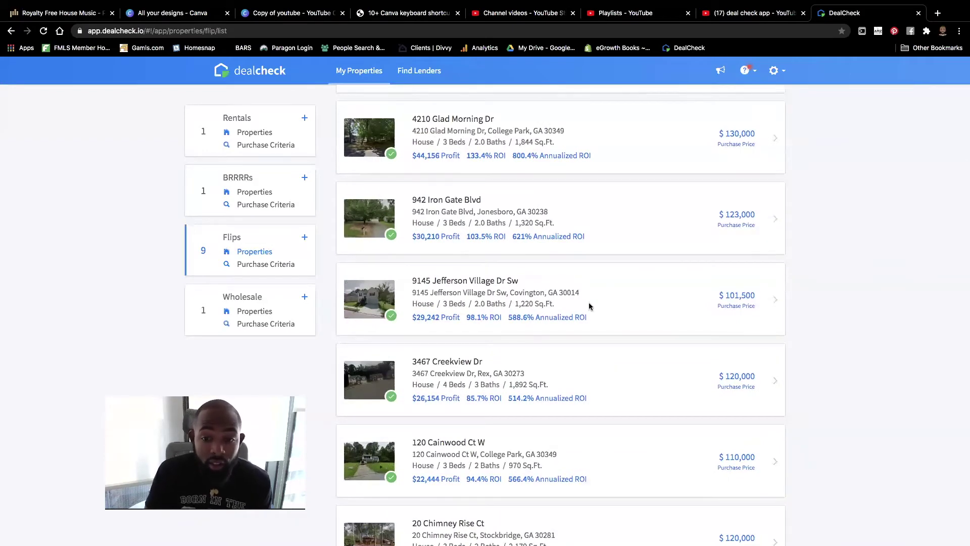
left_click(560, 282)
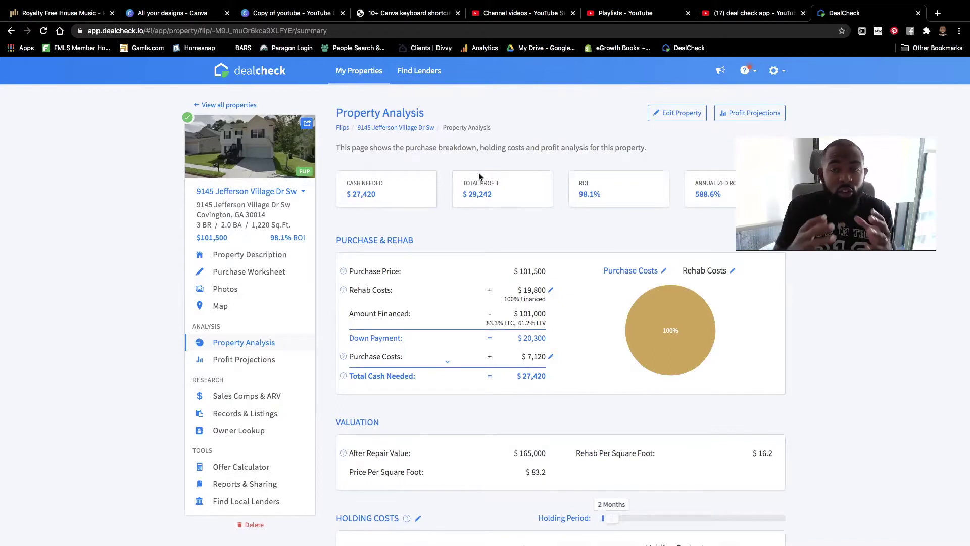
scroll(479, 175, "down", 2)
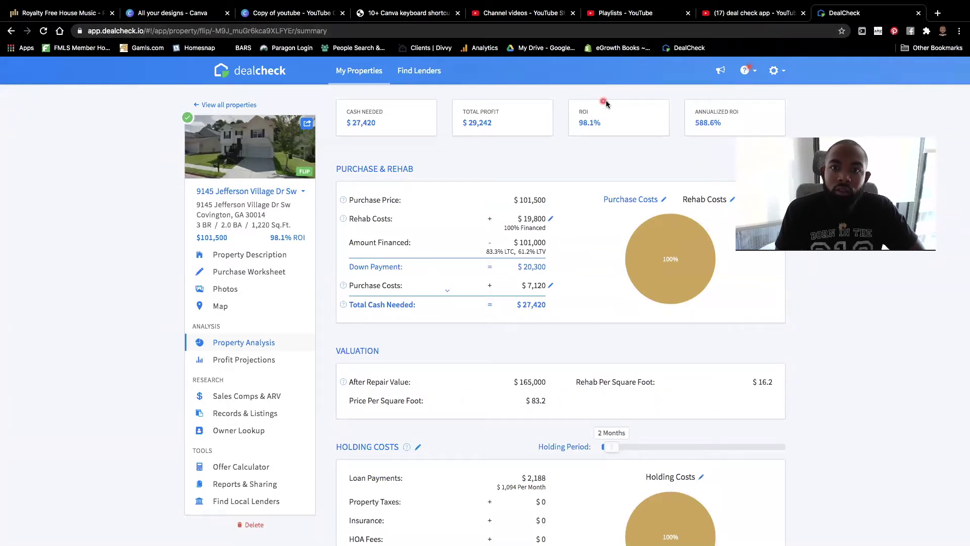
key("ctrl+super+f")
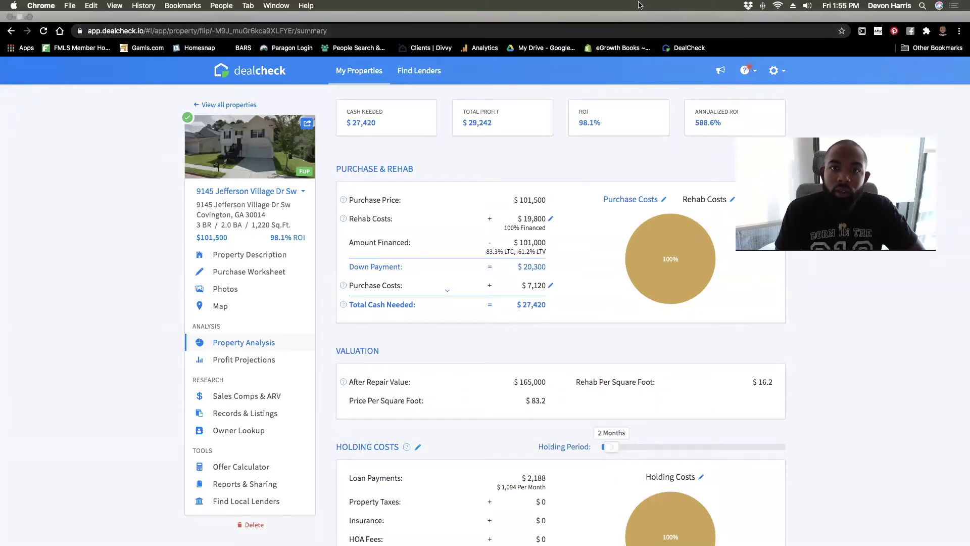
left_click(780, 329)
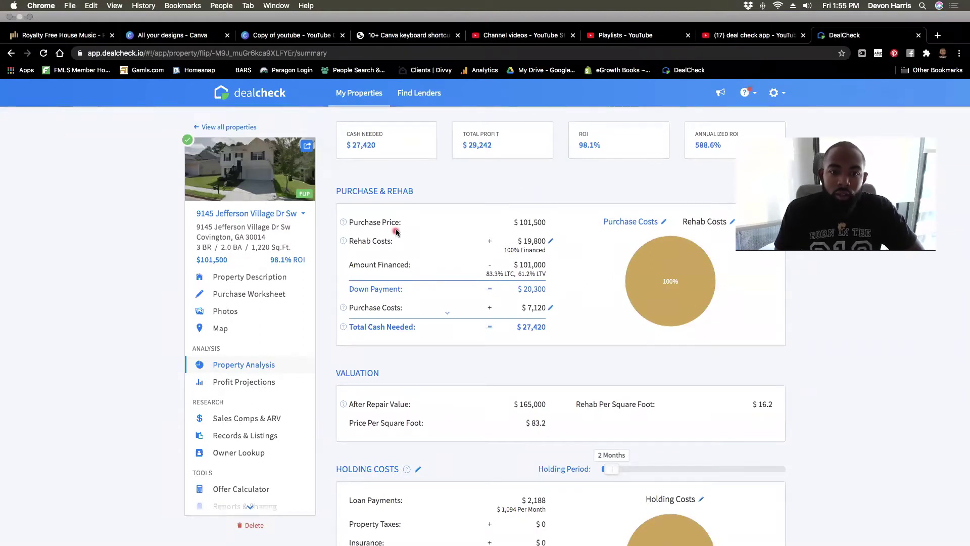
left_click_drag(542, 230, 505, 228)
left_click(505, 228)
key("ctrl+super+f")
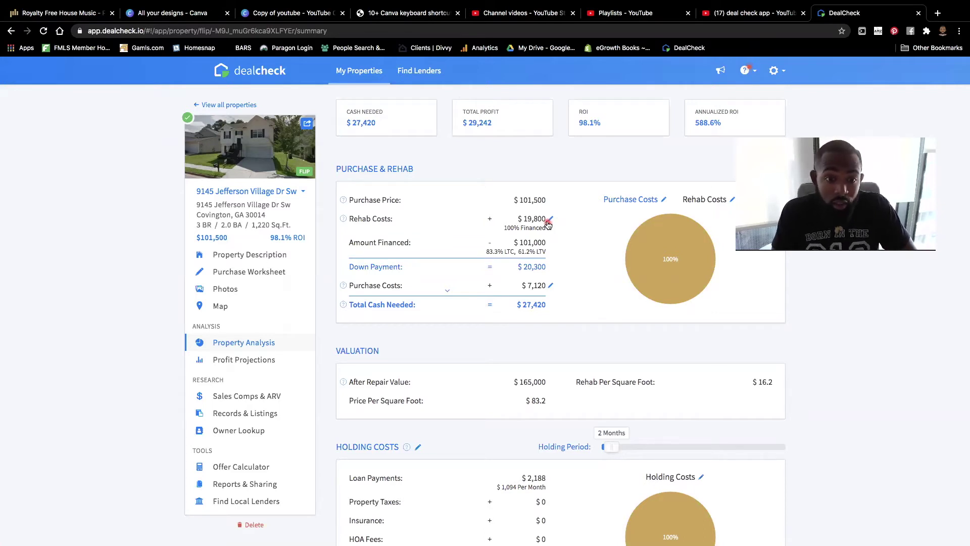
scroll(548, 225, "down", 1)
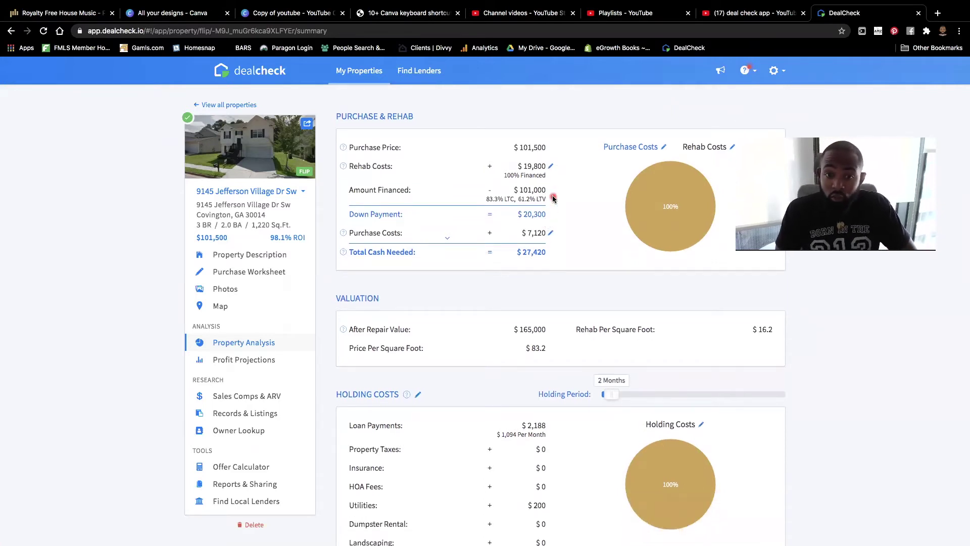
scroll(554, 198, "down", 1)
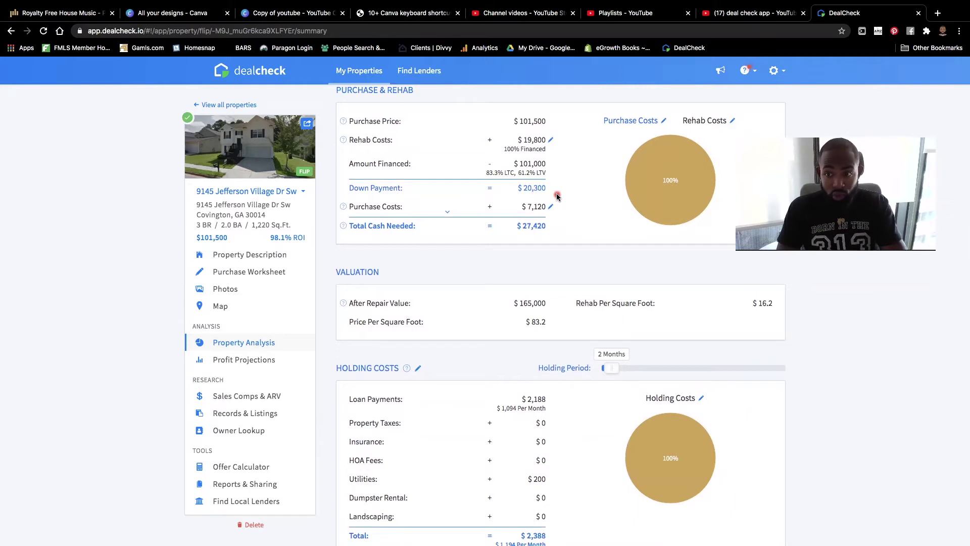
scroll(557, 196, "down", 1)
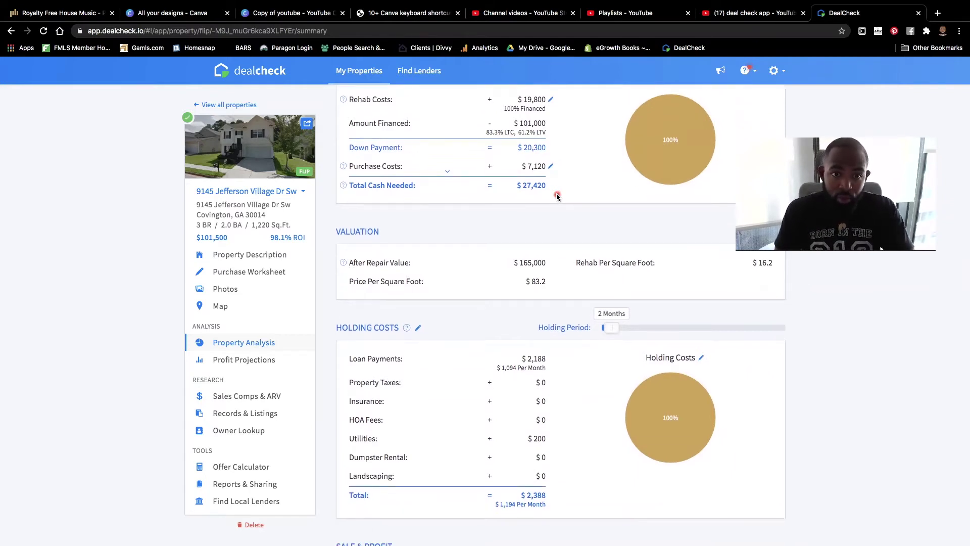
scroll(558, 196, "up", 1)
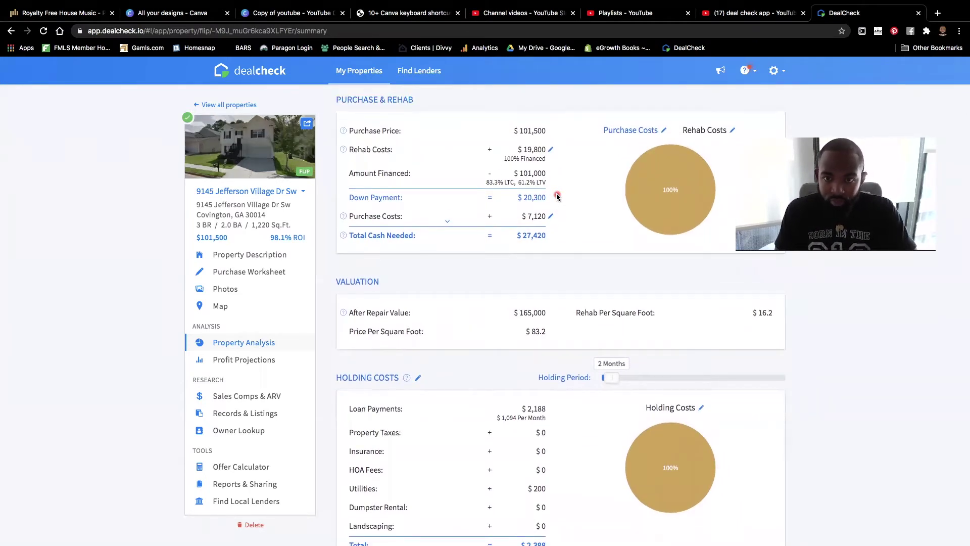
scroll(557, 196, "down", 1)
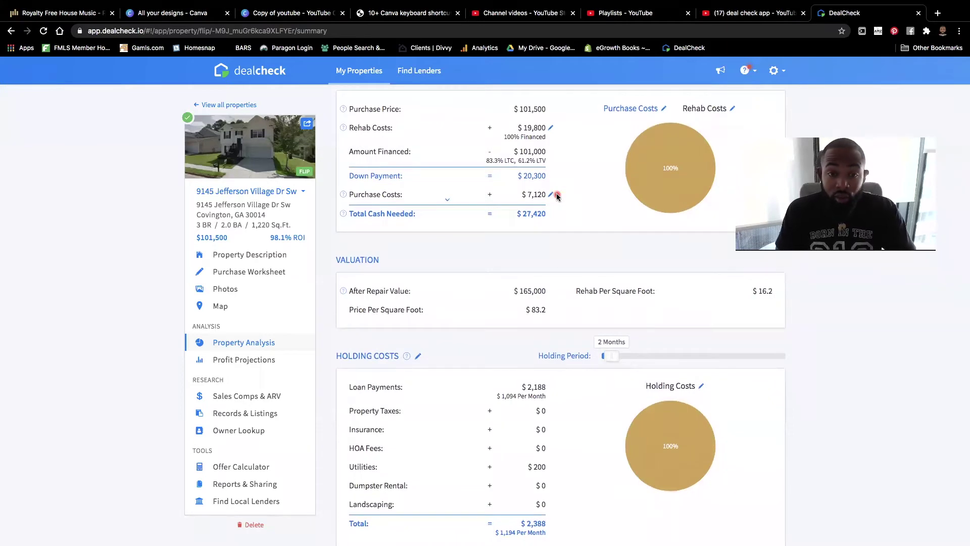
scroll(558, 196, "up", 2)
scroll(557, 194, "up", 5)
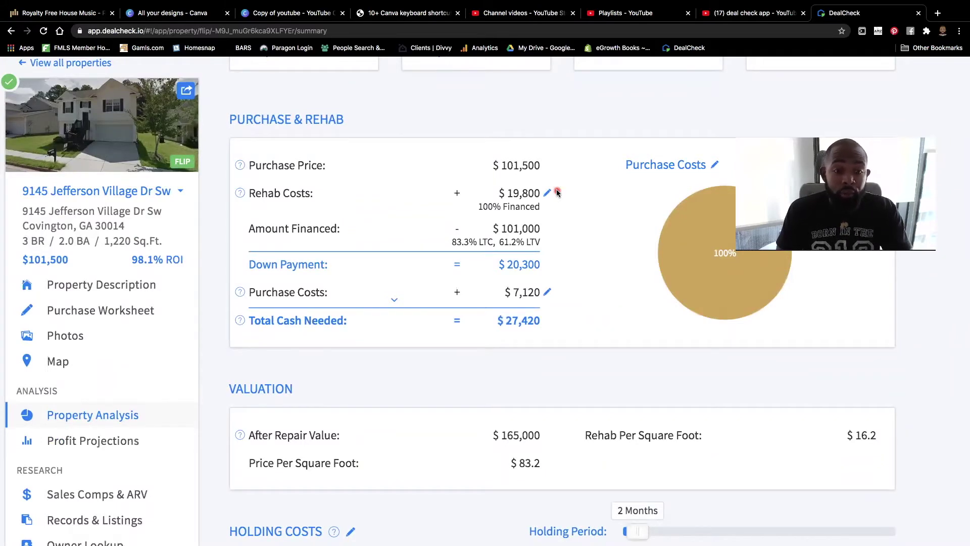
scroll(558, 192, "down", 3)
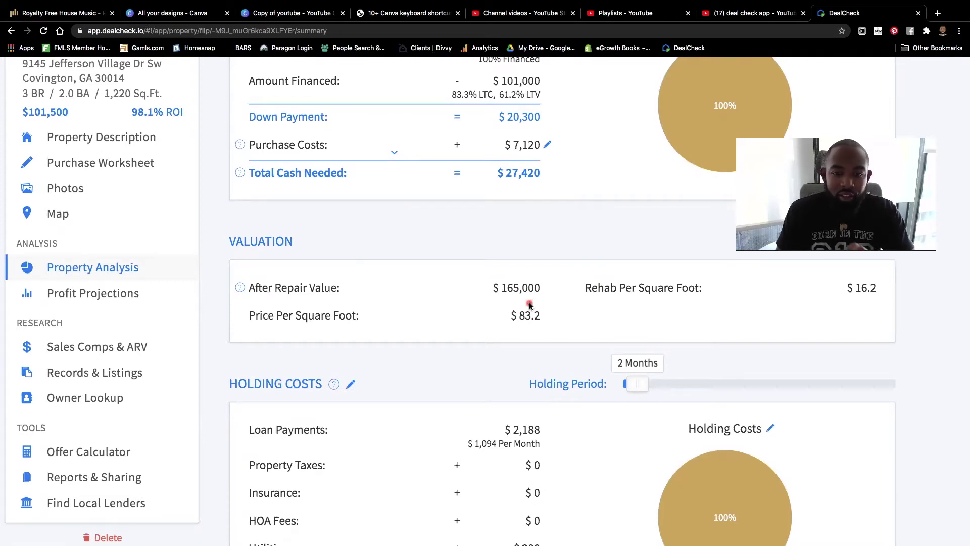
scroll(528, 303, "down", 3)
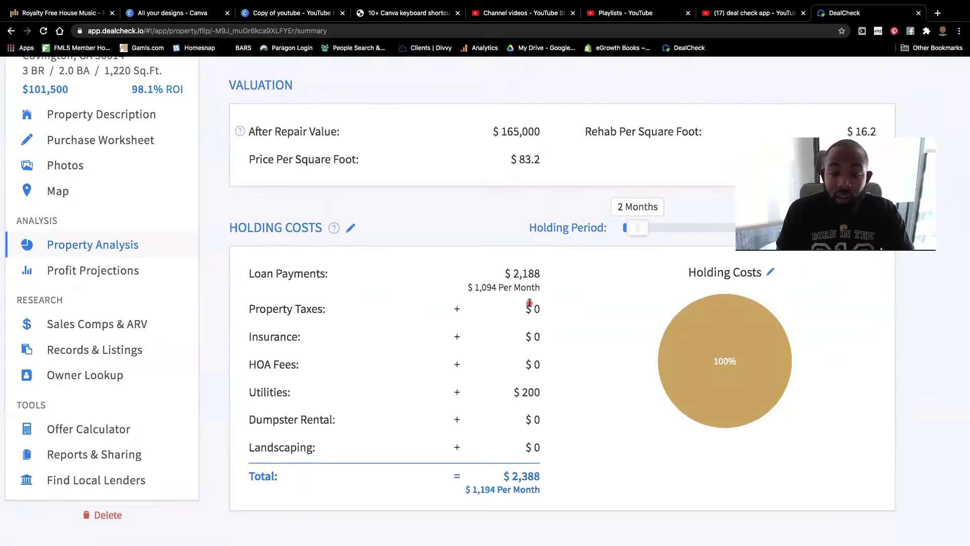
key("super+minus")
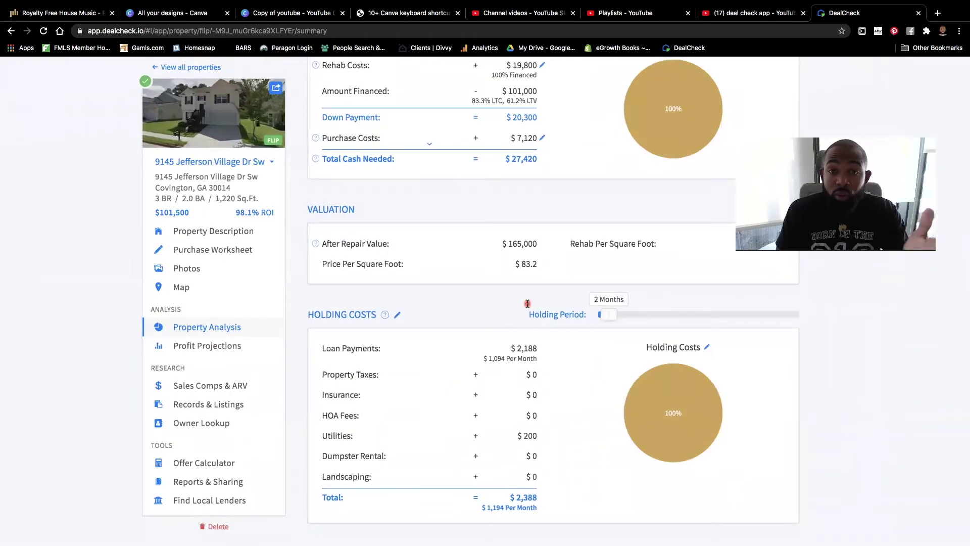
scroll(527, 303, "down", 2)
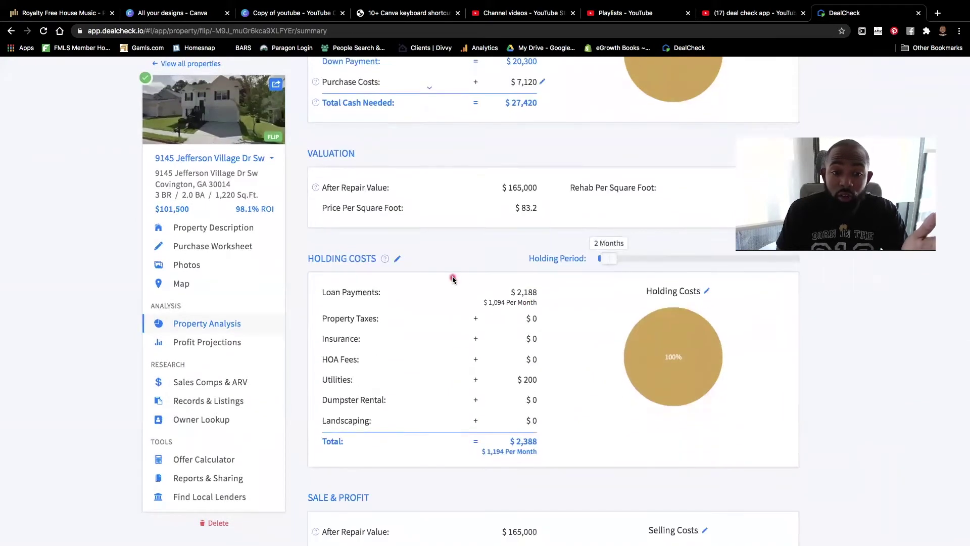
scroll(578, 293, "down", 6)
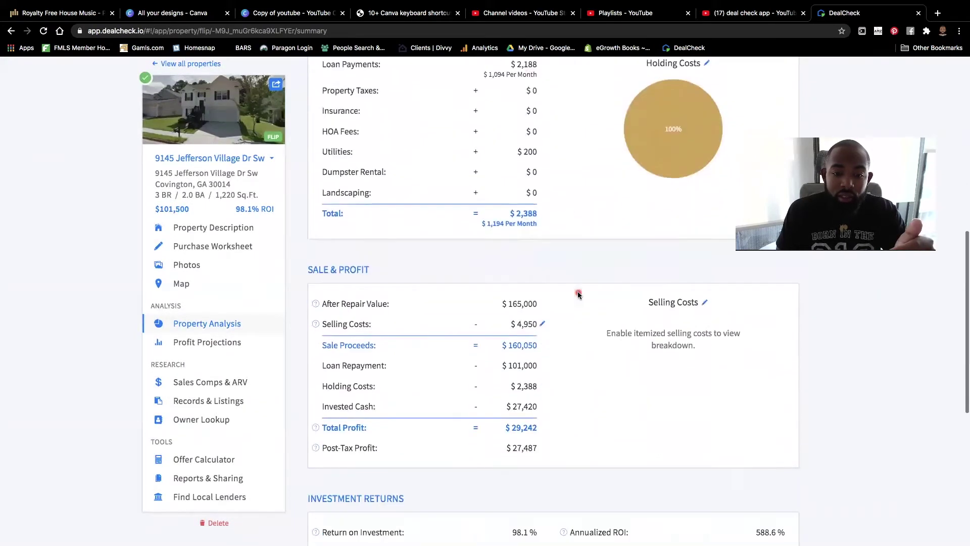
scroll(577, 291, "up", 1)
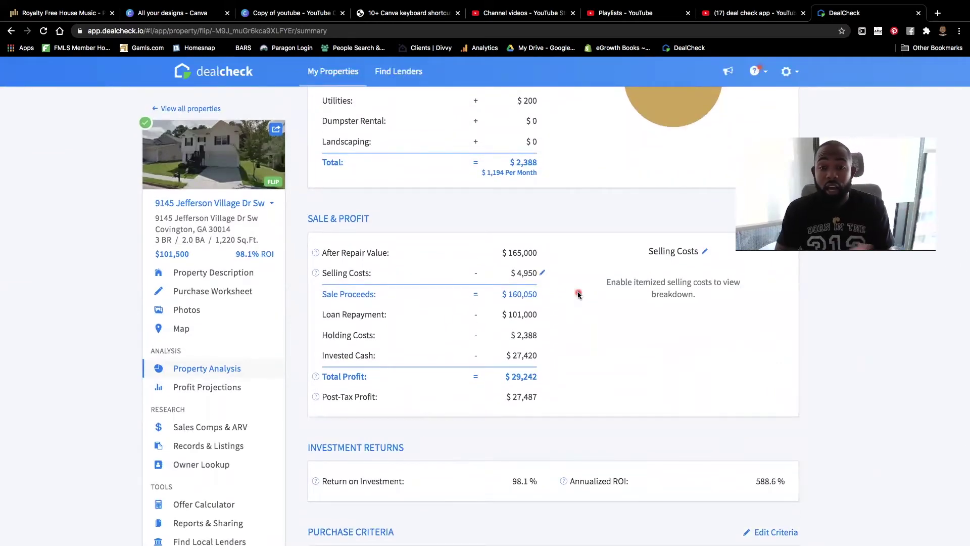
scroll(577, 291, "up", 3)
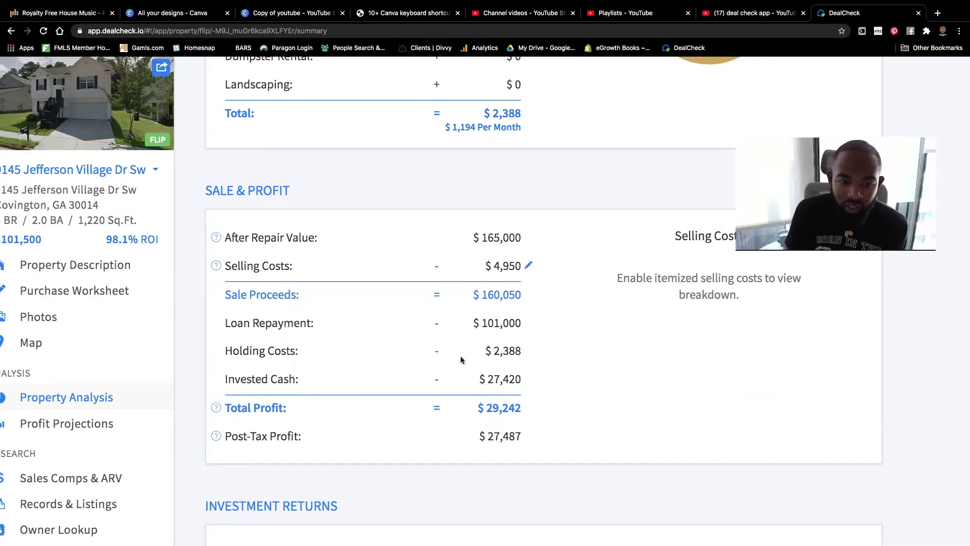
scroll(536, 266, "up", 5)
Set the Holding Period to 0.5 months, raising total profit to $31,033.
scroll(537, 266, "up", 3)
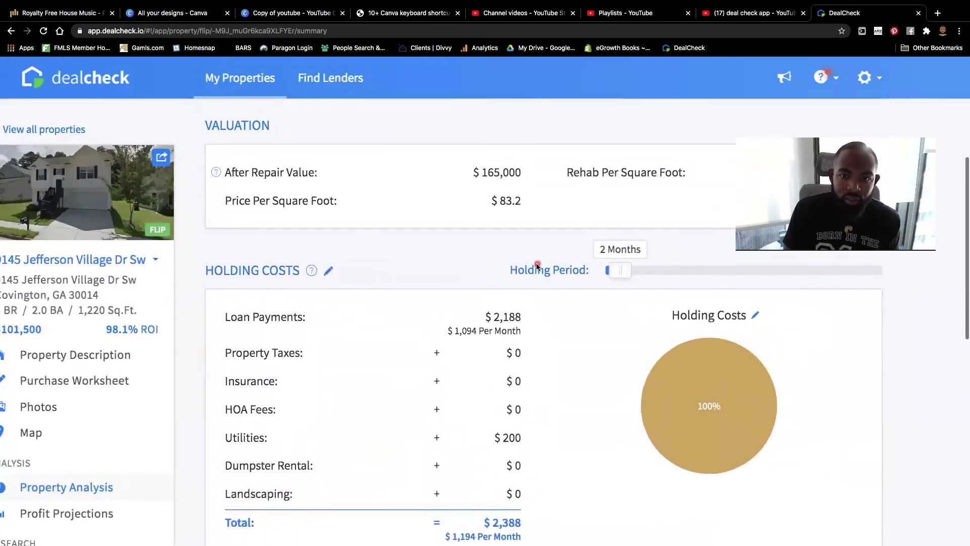
left_click_drag(629, 271, 608, 270)
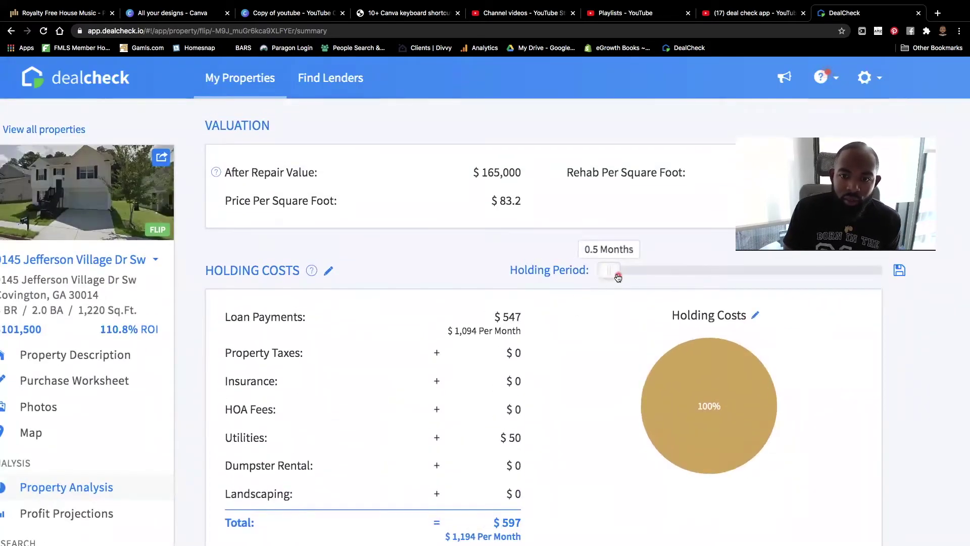
scroll(552, 341, "down", 3)
Open the Flips Purchase Criteria settings, where Total Profit must be at least $20,000.
scroll(552, 341, "down", 4)
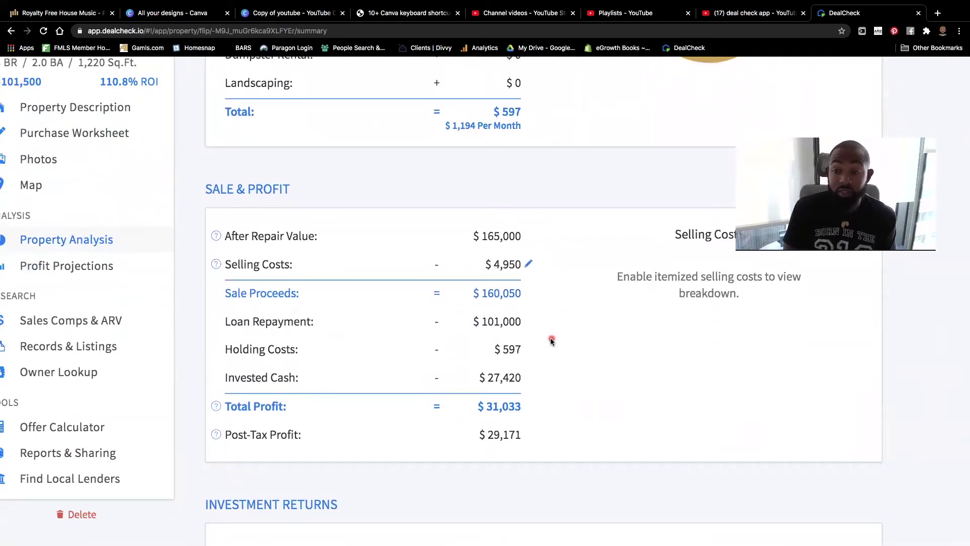
scroll(552, 341, "down", 1)
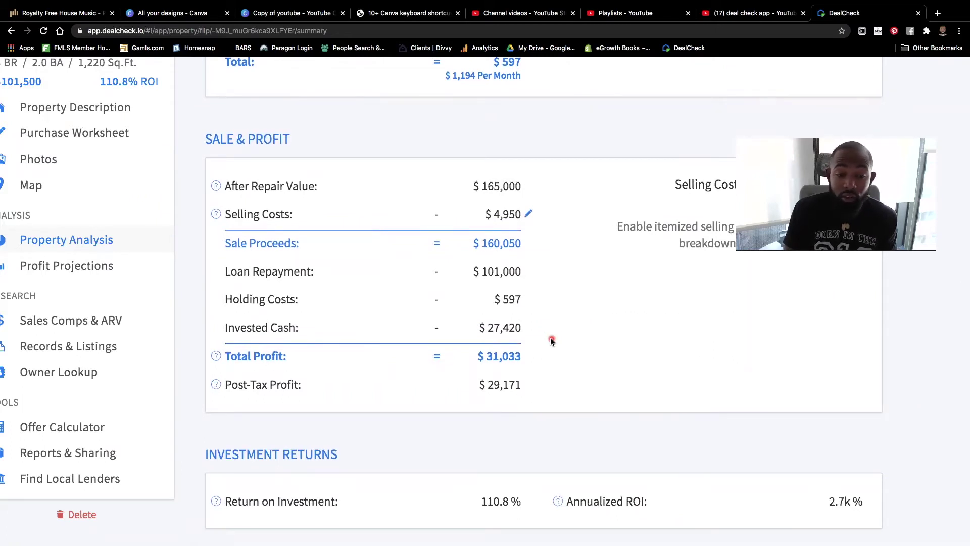
scroll(551, 341, "down", 4)
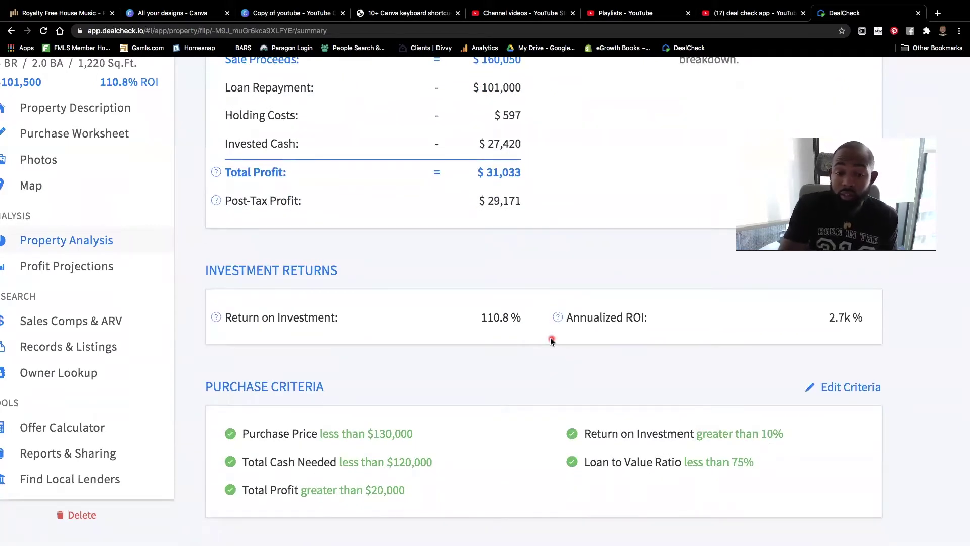
scroll(551, 341, "down", 2)
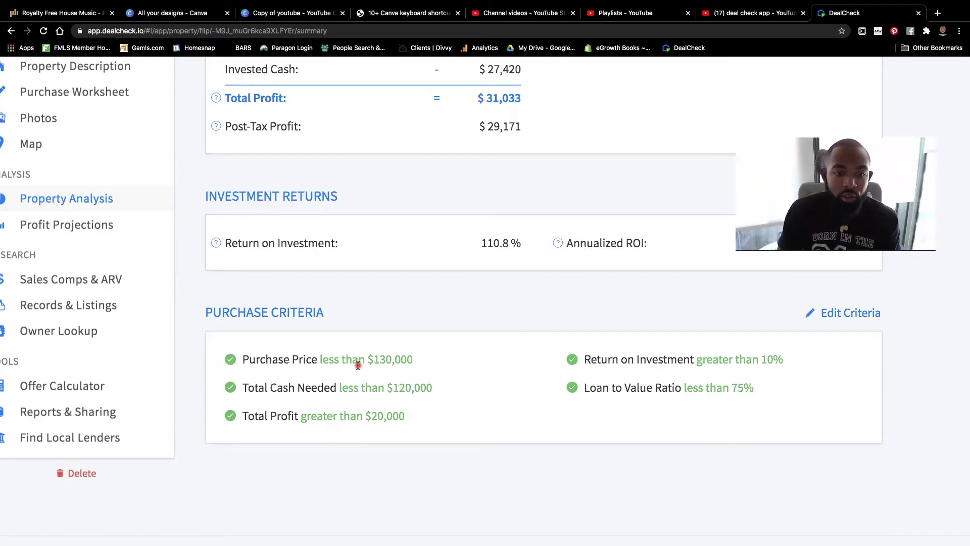
left_click(848, 313)
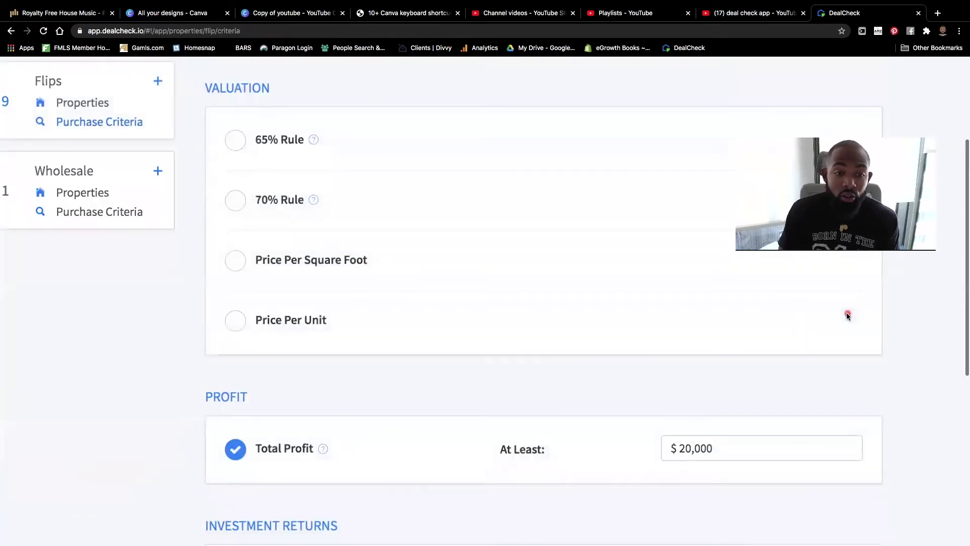
Look over the flip purchase criteria, then go back to the Flips property list.
scroll(444, 303, "down", 2)
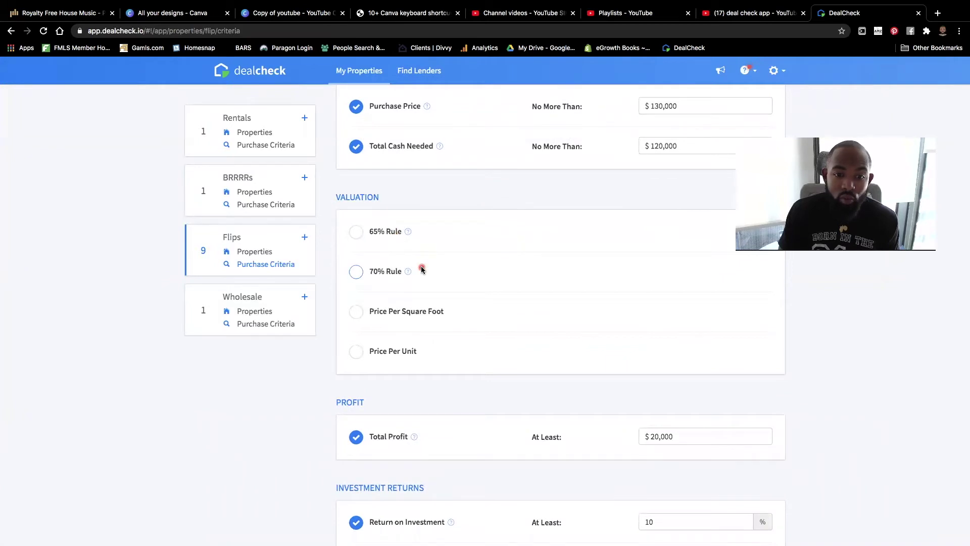
scroll(422, 270, "down", 4)
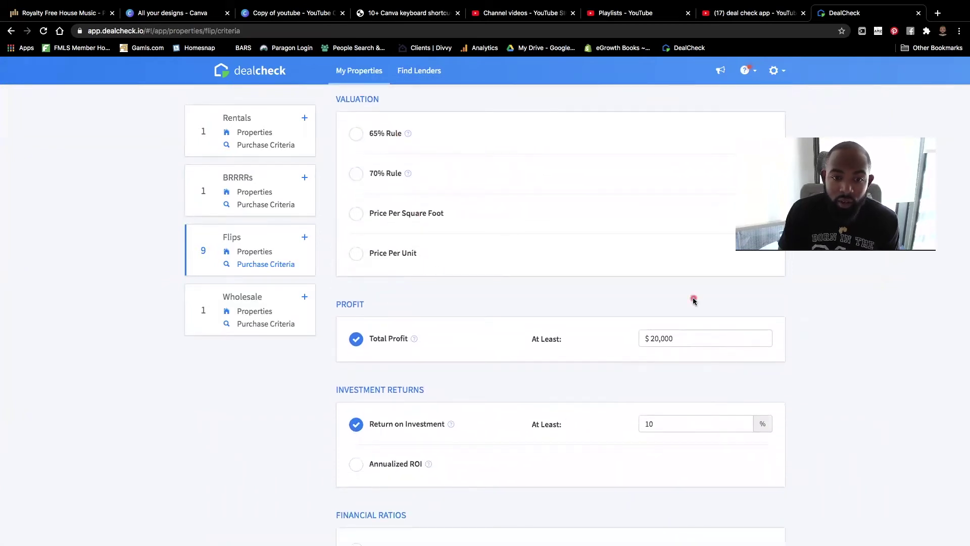
scroll(693, 300, "down", 5)
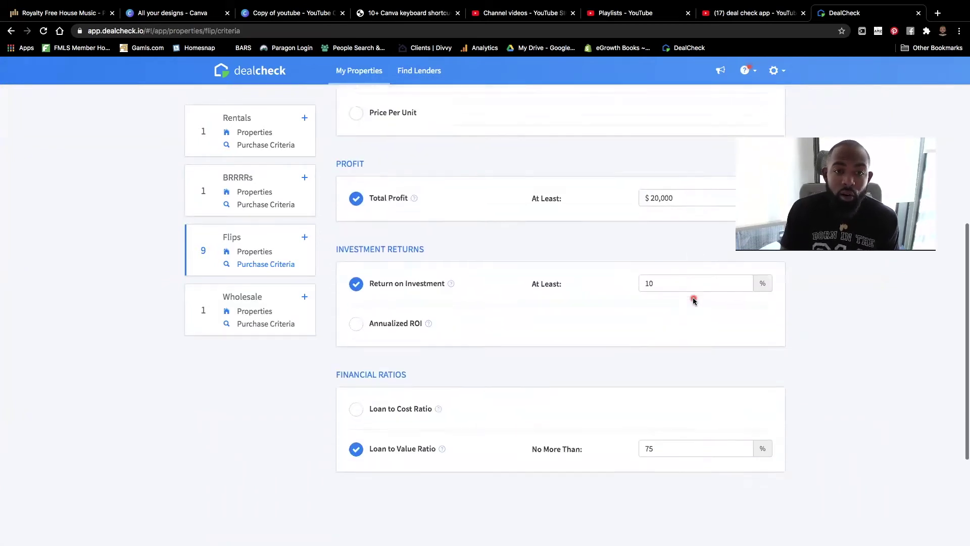
scroll(693, 300, "up", 3)
scroll(693, 300, "up", 6)
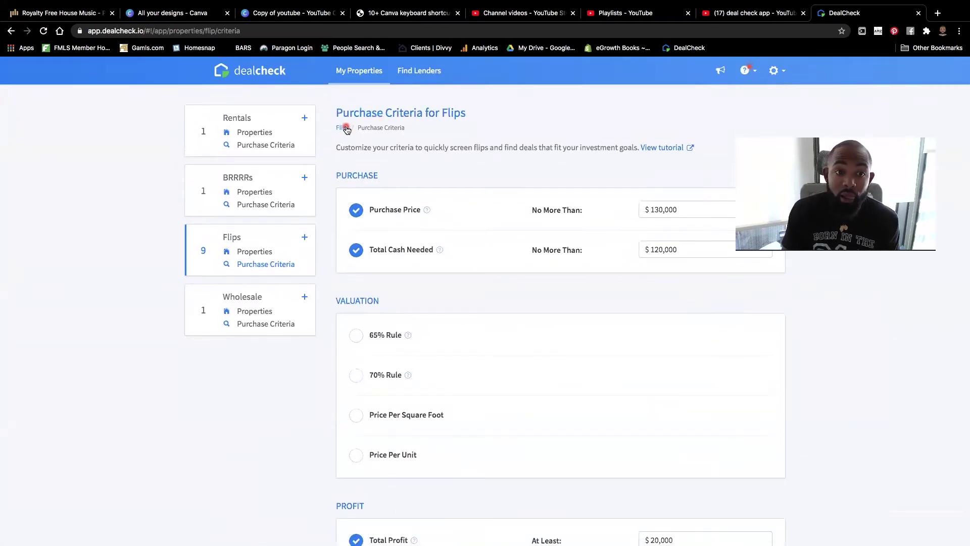
left_click(344, 127)
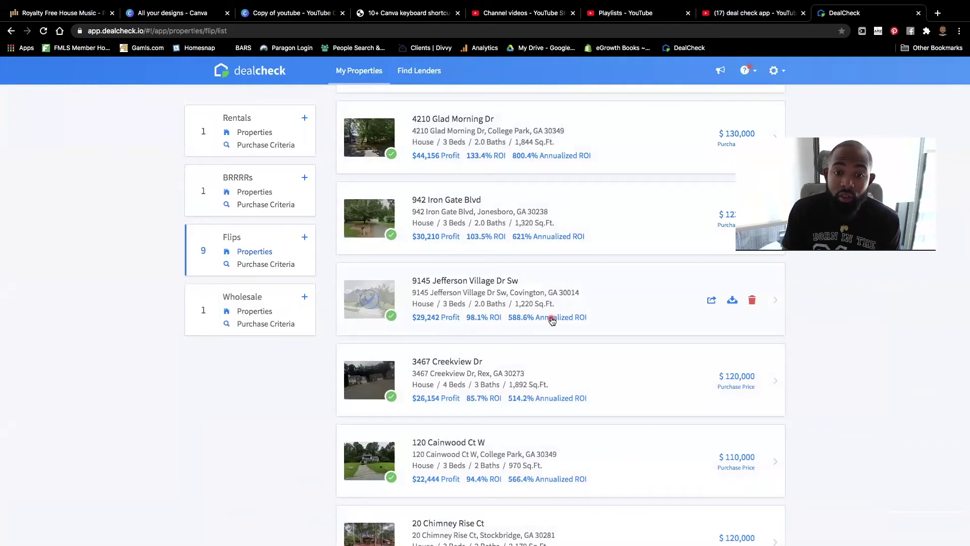
left_click(567, 270)
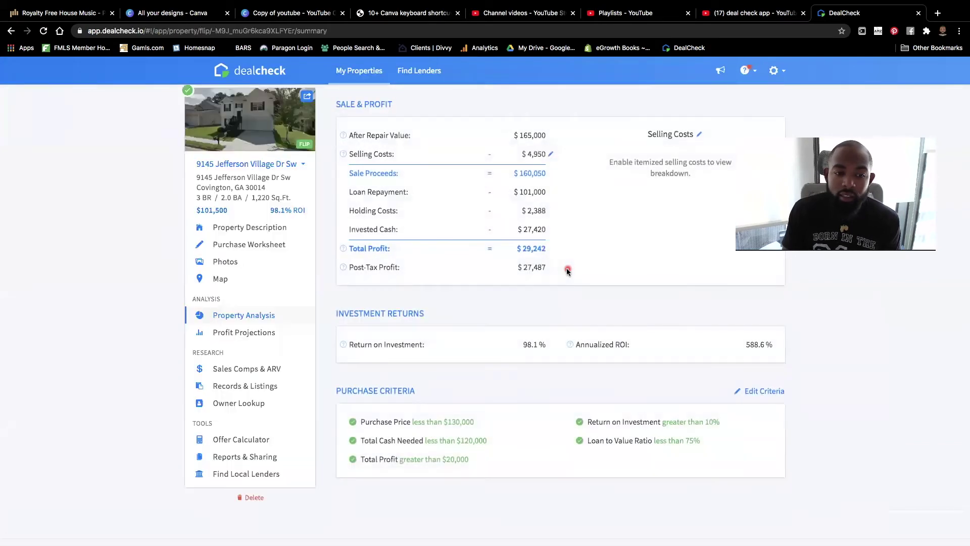
scroll(279, 369, "up", 1)
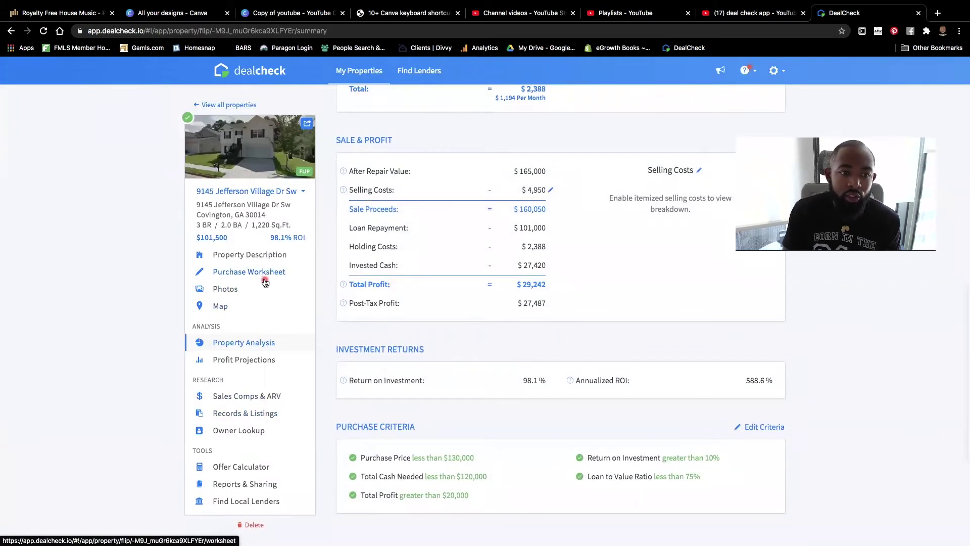
scroll(240, 265, "up", 5)
scroll(489, 336, "up", 10)
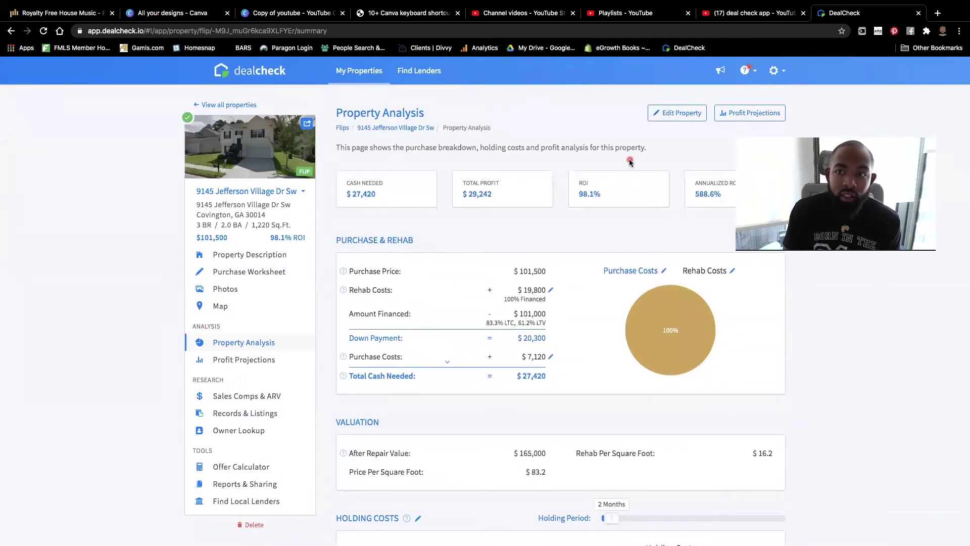
left_click(677, 112)
scroll(458, 228, "down", 7)
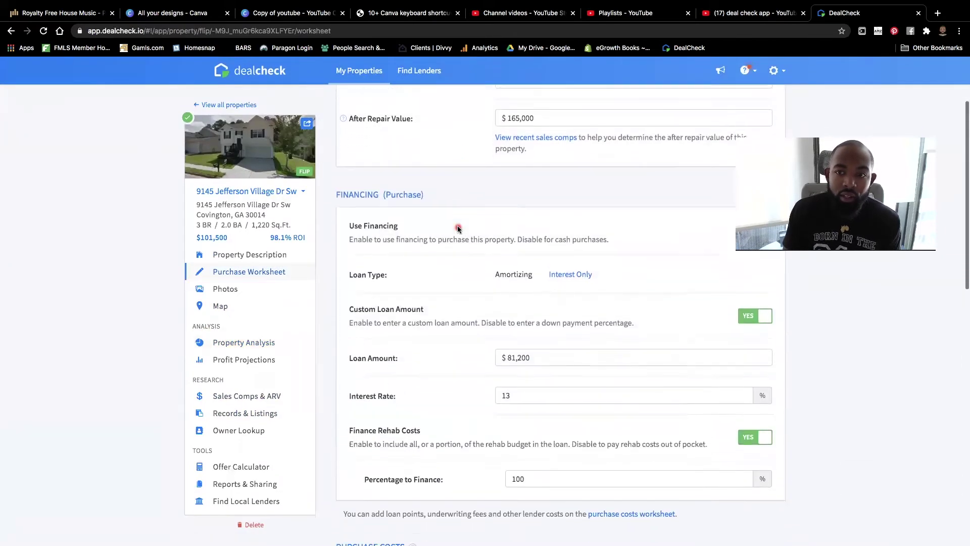
scroll(457, 225, "down", 4)
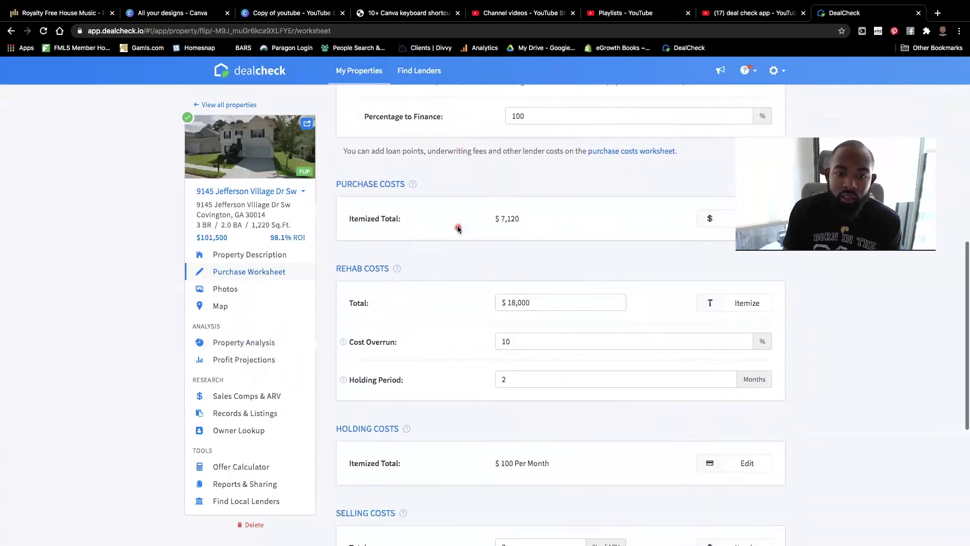
scroll(454, 223, "up", 11)
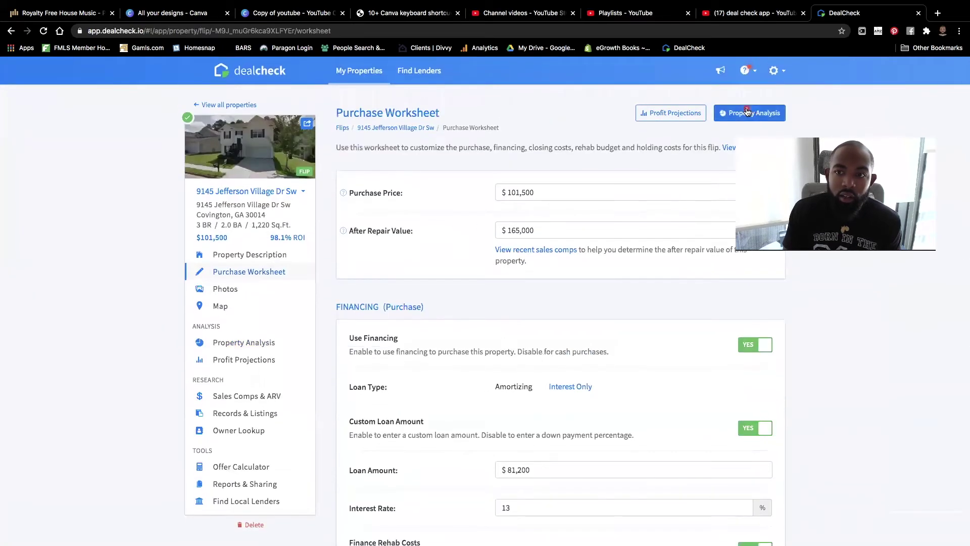
left_click(749, 113)
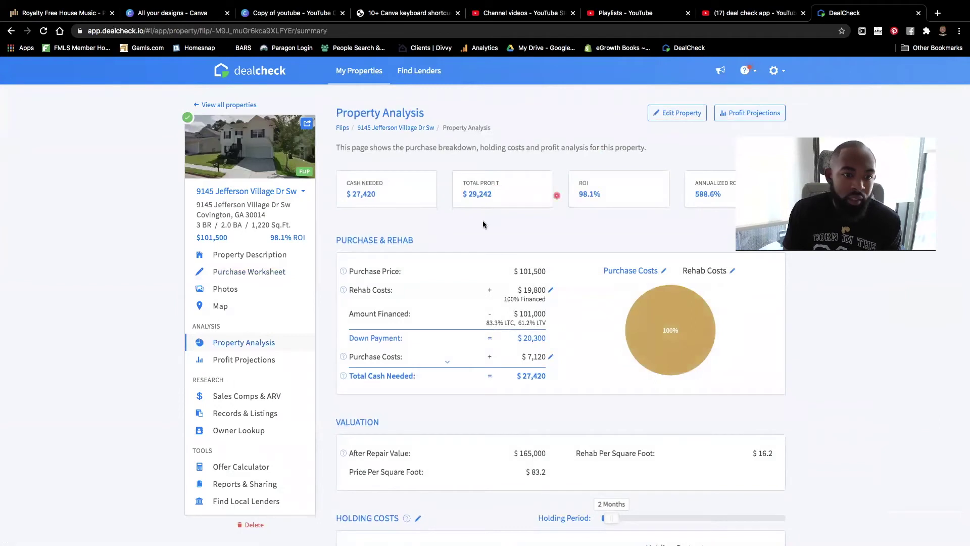
left_click(238, 290)
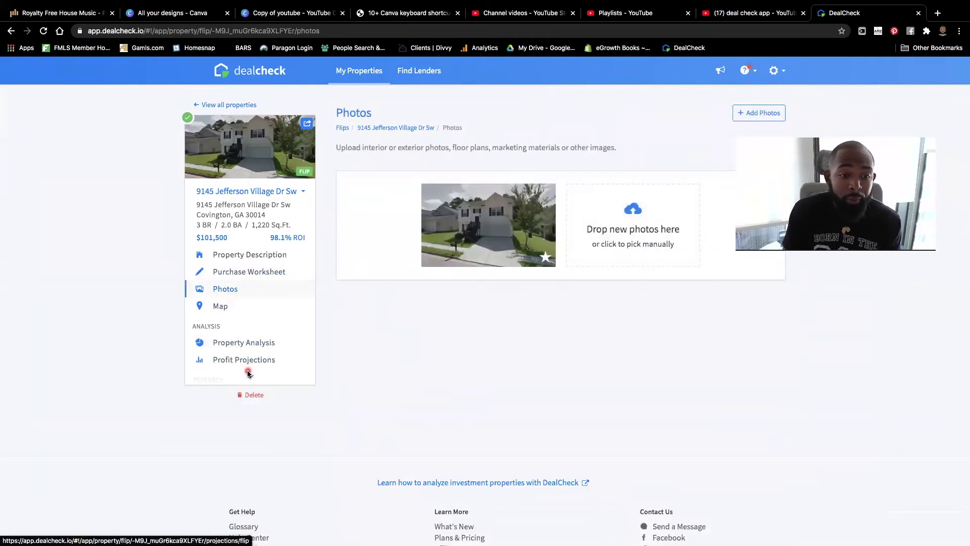
left_click(223, 105)
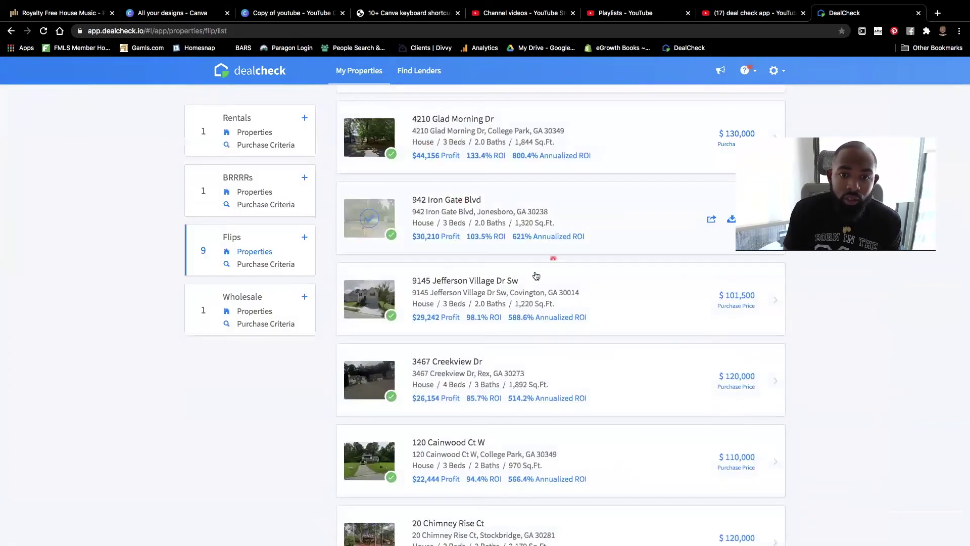
left_click(518, 282)
scroll(219, 328, "down", 3)
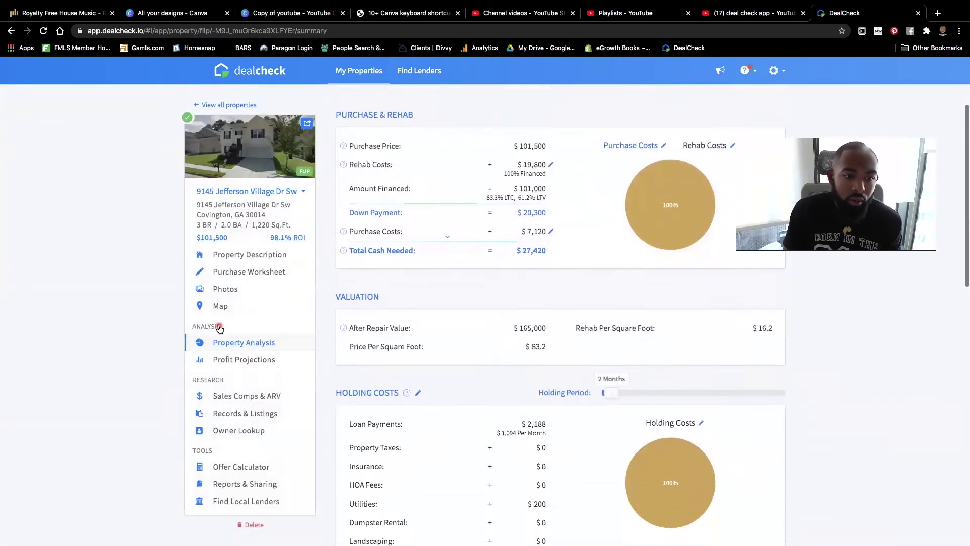
Review the Sales Comps & ARV comparable sales, then open Public Records & Listings.
left_click(249, 400)
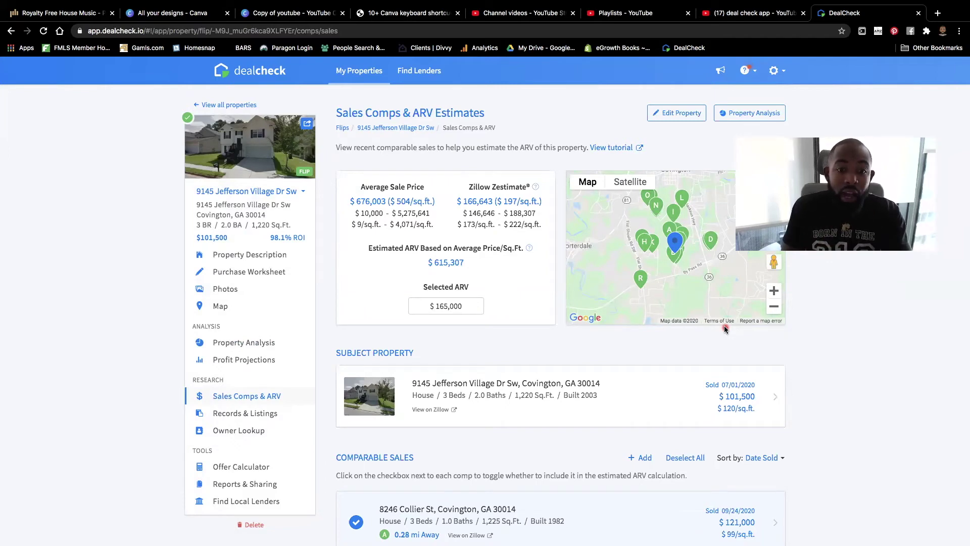
scroll(577, 303, "down", 4)
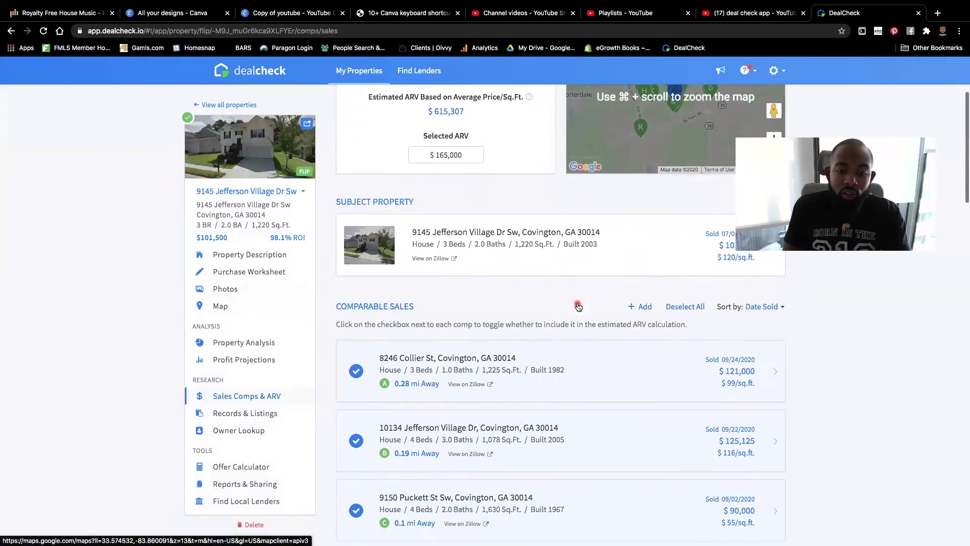
scroll(578, 307, "down", 3)
scroll(579, 306, "down", 1)
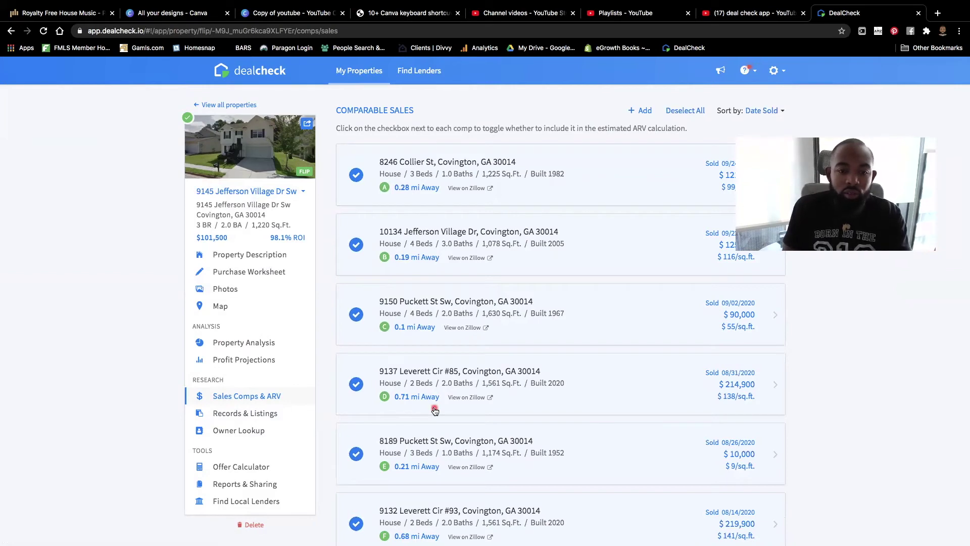
scroll(379, 370, "down", 2)
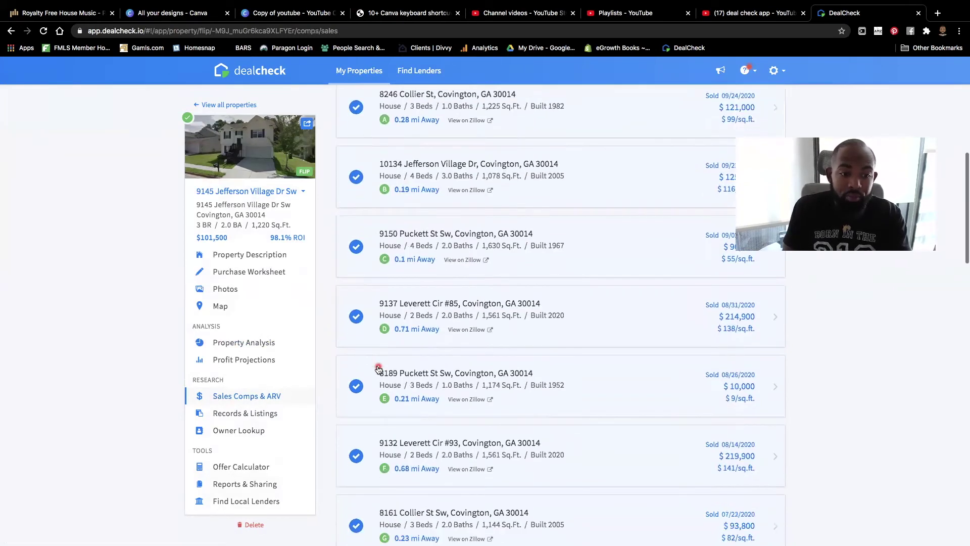
left_click(217, 414)
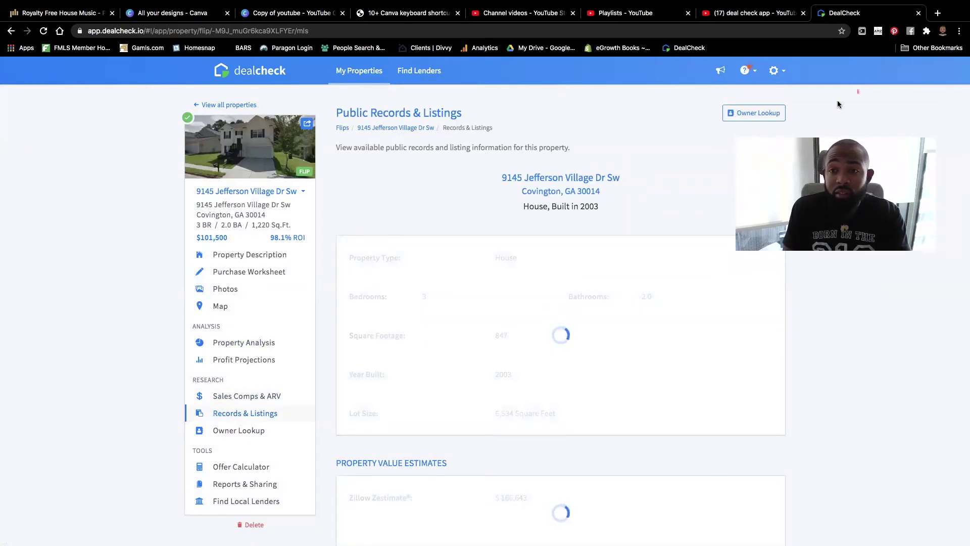
Look up the property's owner, then open the Offer Calculator showing a $106,500 highest offer.
left_click(767, 120)
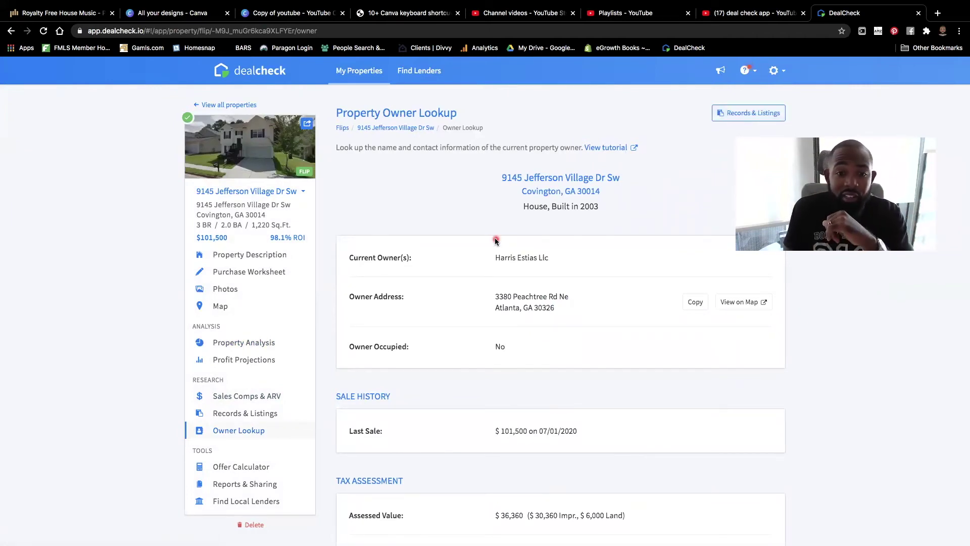
scroll(495, 239, "up", 5)
scroll(495, 240, "down", 5)
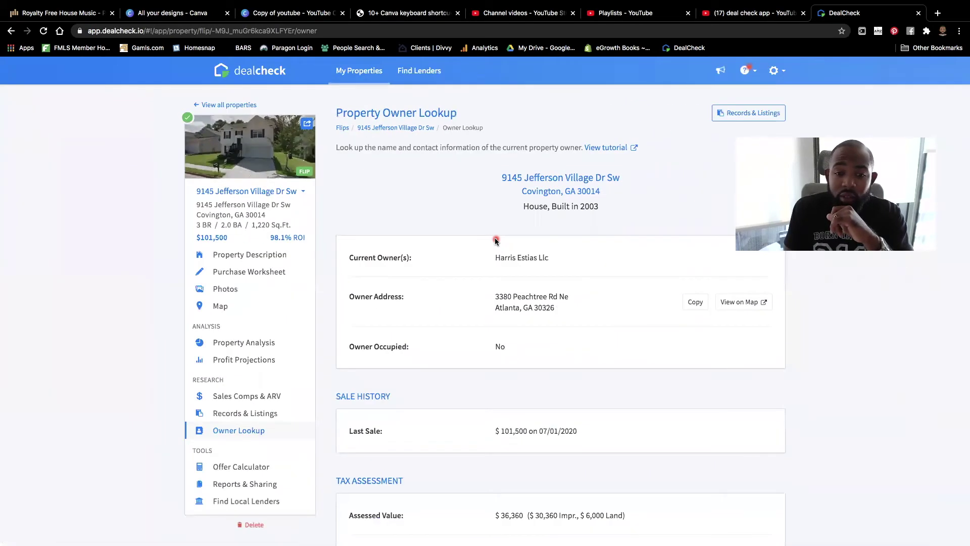
scroll(495, 239, "down", 4)
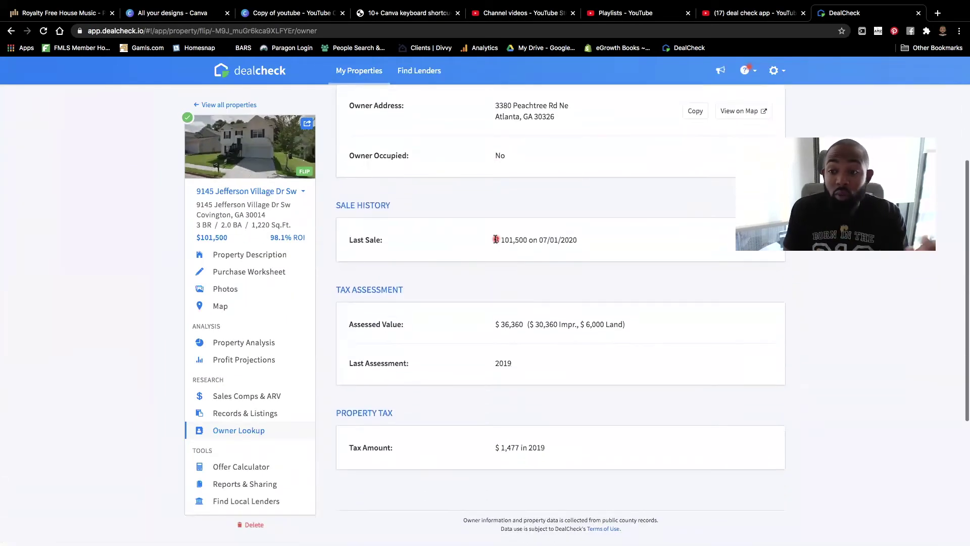
scroll(495, 239, "up", 4)
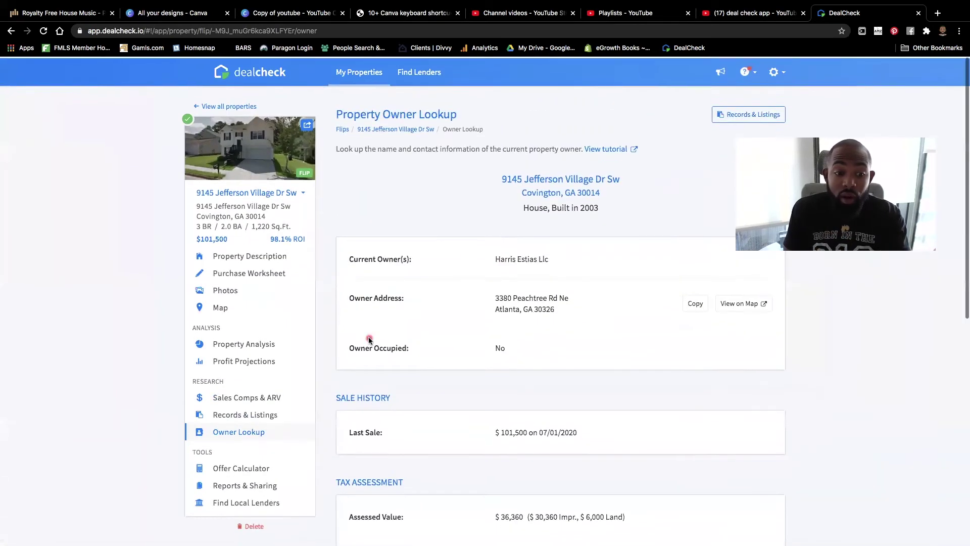
left_click(252, 466)
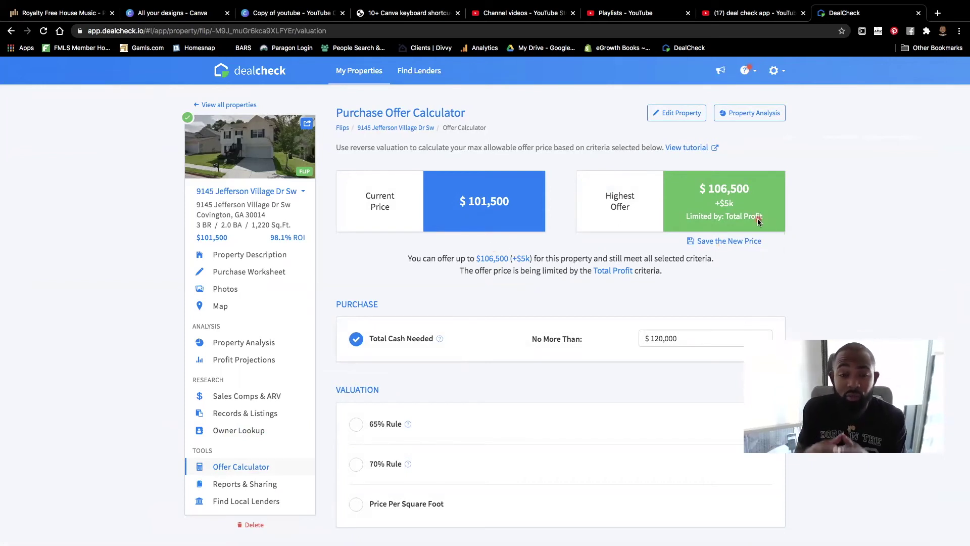
Review the offer calculator's criteria, then open Property Reports & Sharing.
scroll(756, 219, "down", 3)
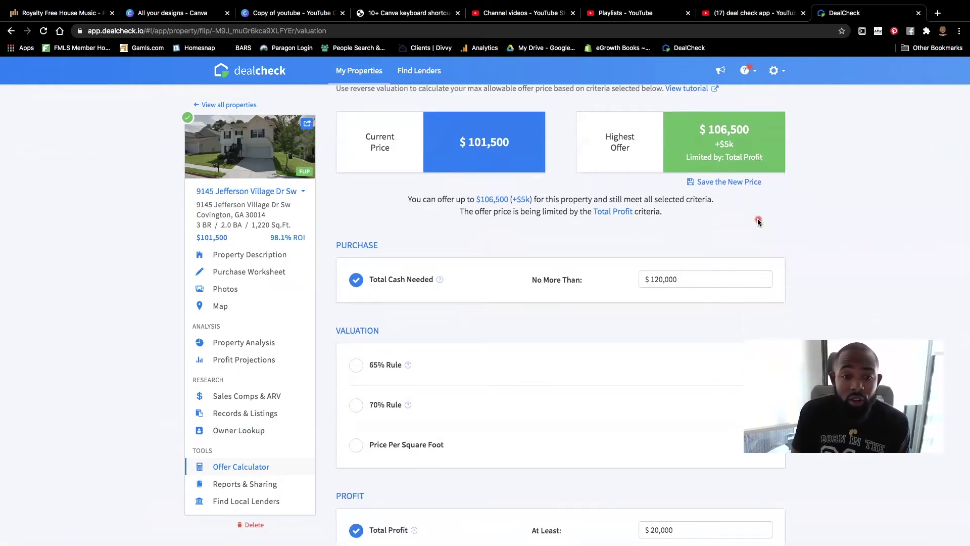
scroll(559, 248, "down", 6)
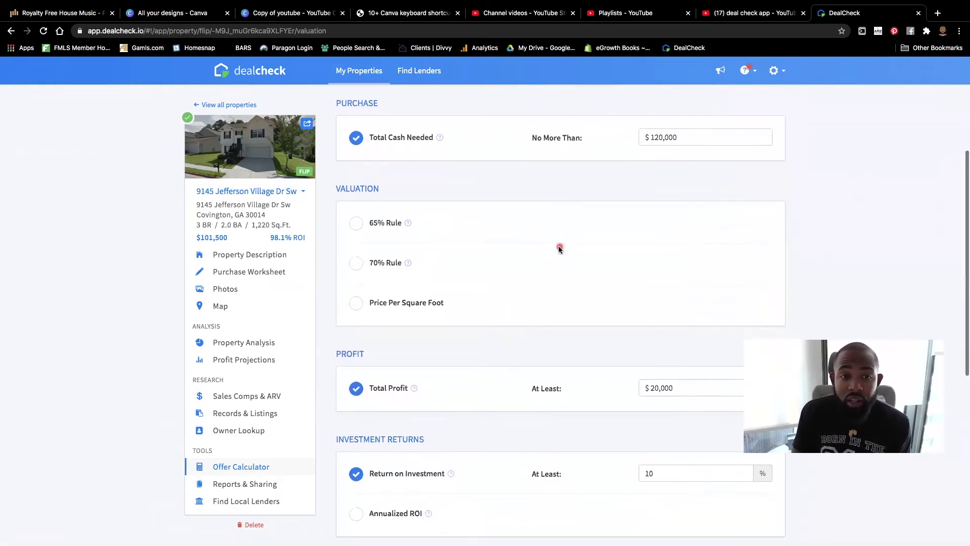
scroll(559, 248, "down", 3)
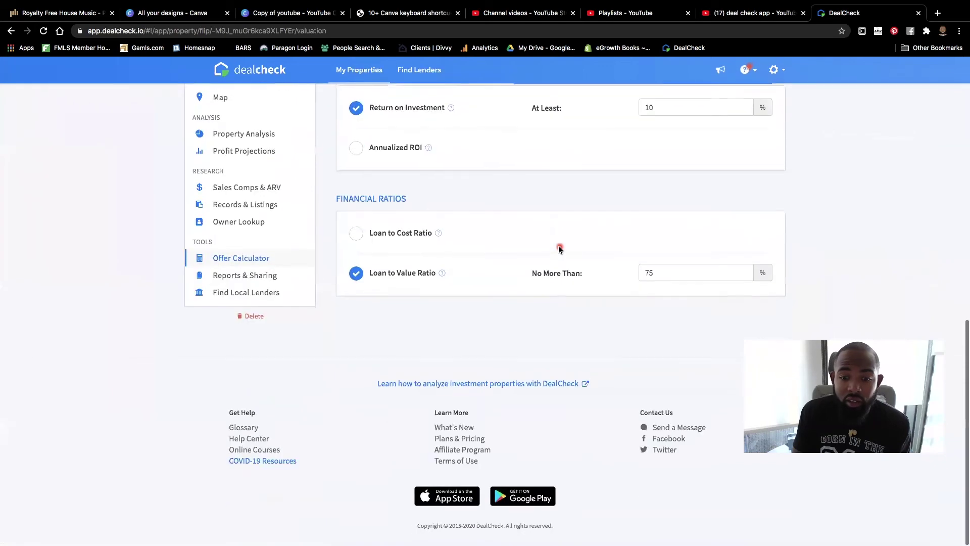
scroll(559, 248, "up", 5)
scroll(559, 249, "up", 7)
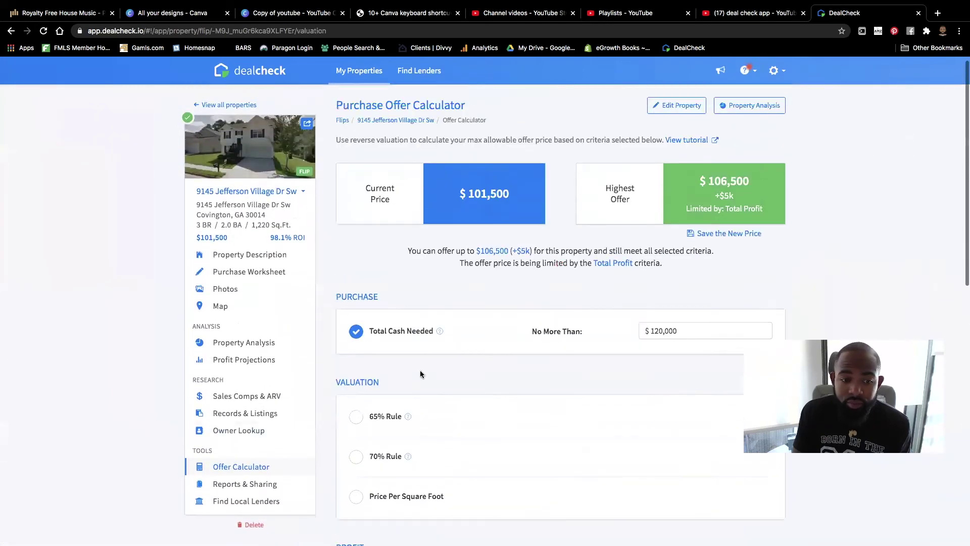
left_click(251, 483)
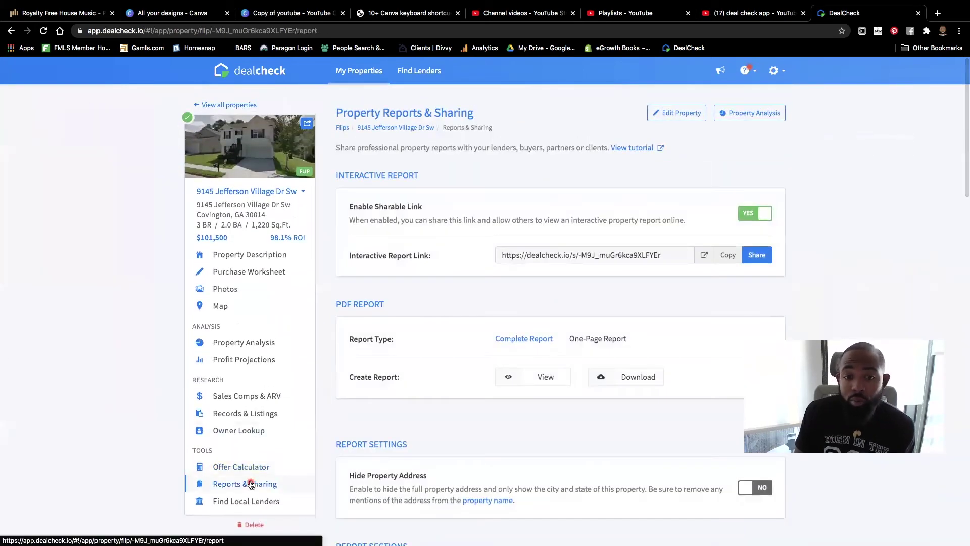
Check the Share Property window, then copy the Interactive Report Link.
left_click(762, 257)
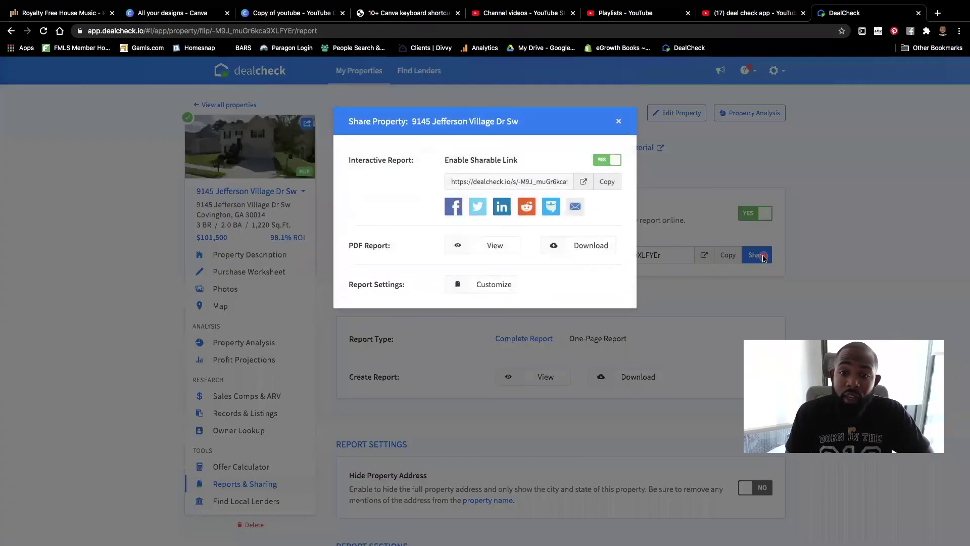
left_click(625, 123)
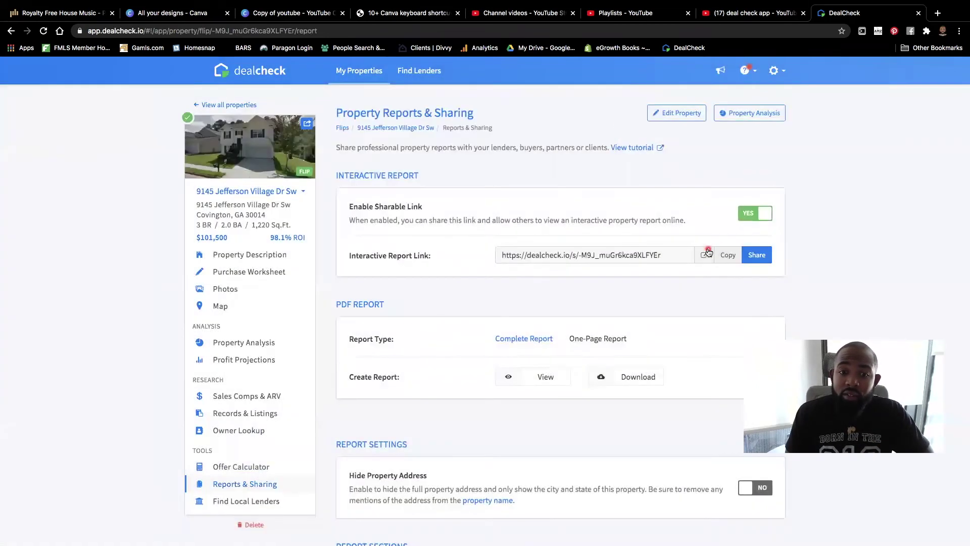
left_click(727, 262)
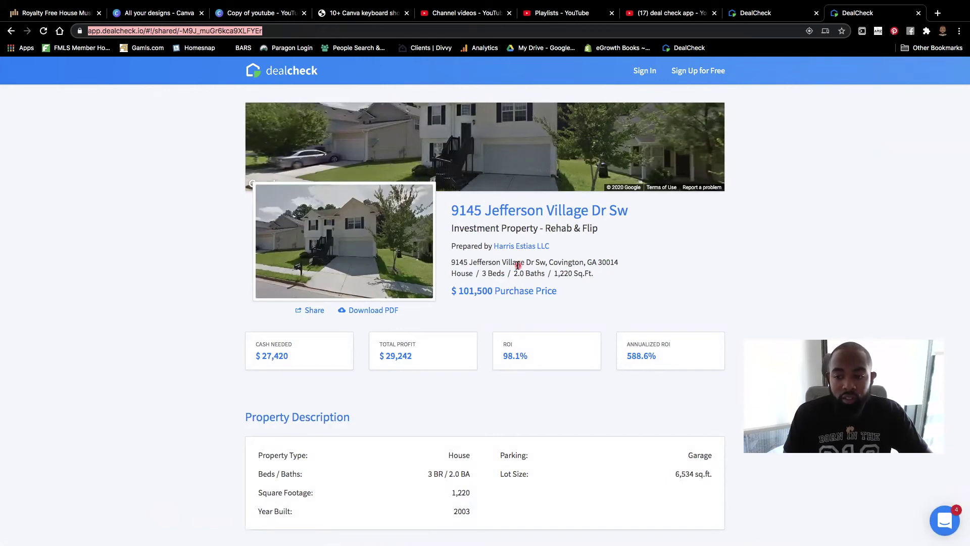
scroll(623, 261, "down", 10)
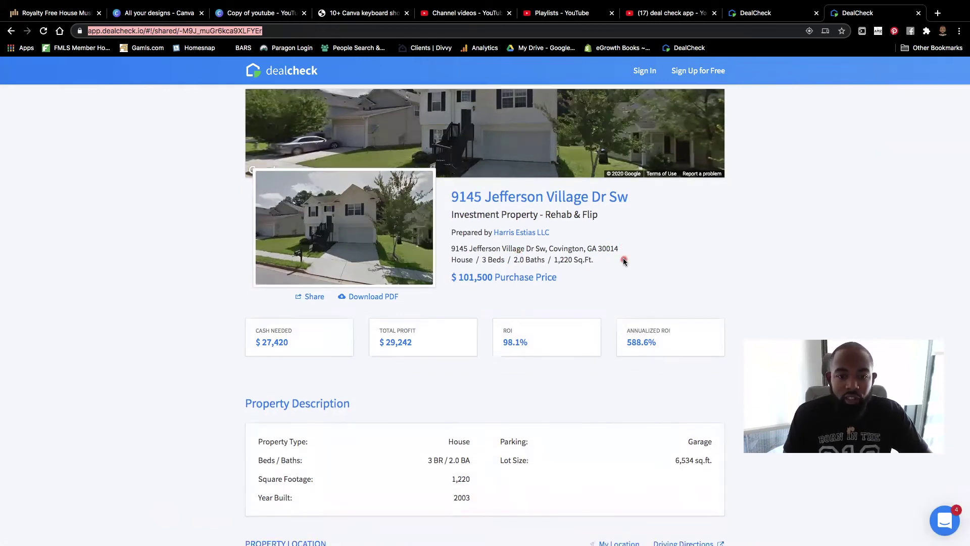
scroll(623, 261, "down", 10)
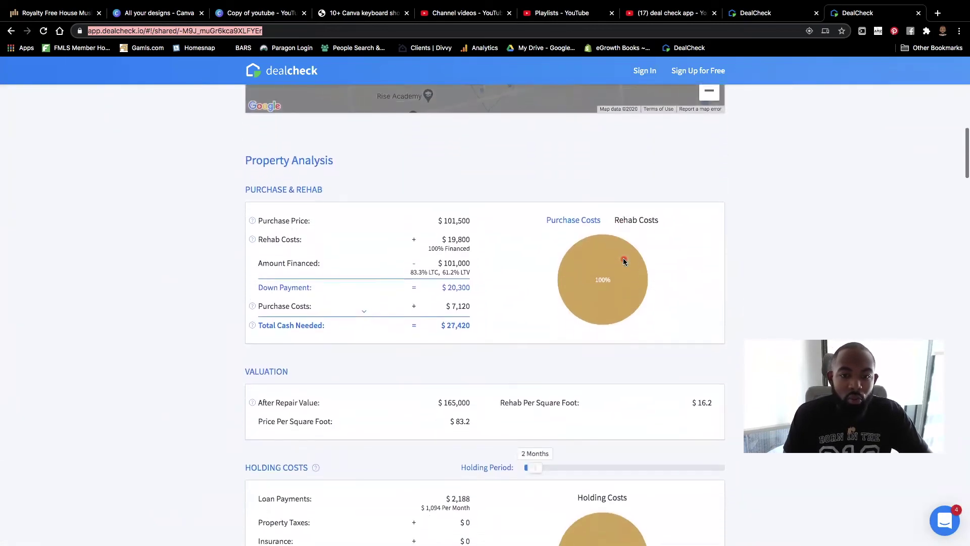
scroll(623, 261, "down", 8)
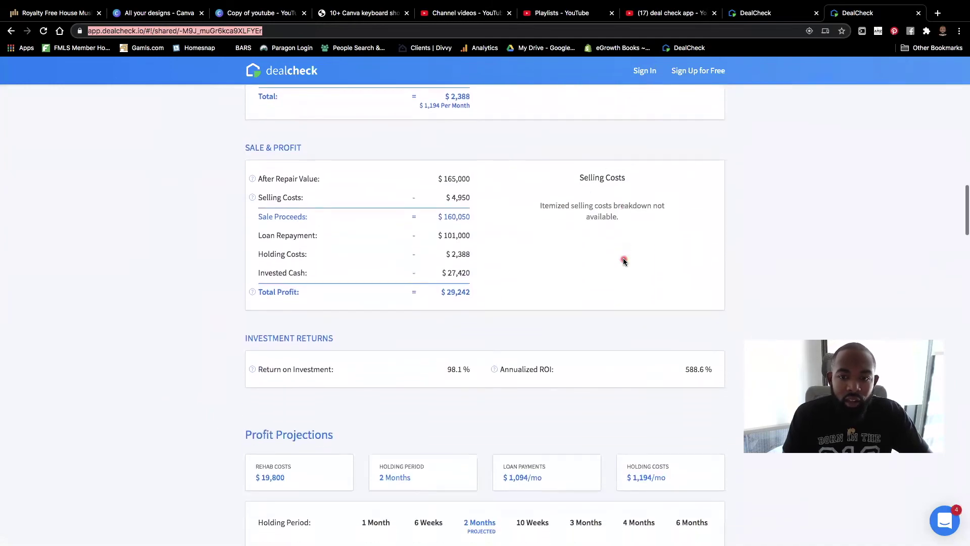
scroll(623, 261, "down", 15)
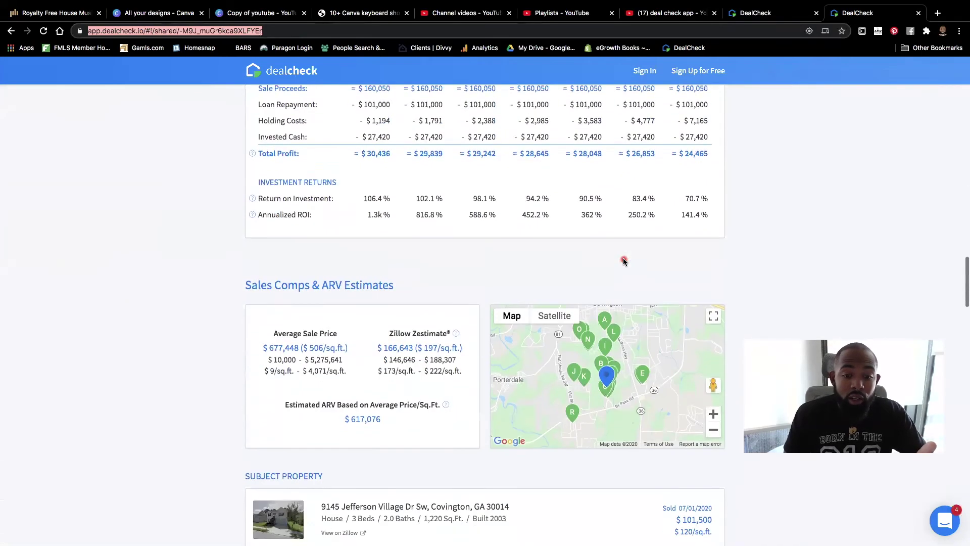
scroll(623, 261, "down", 12)
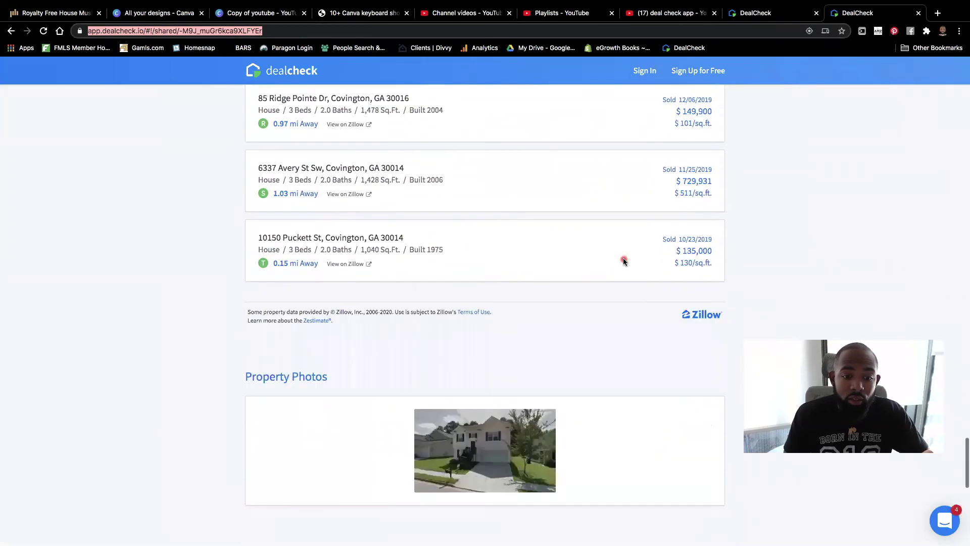
scroll(624, 261, "down", 4)
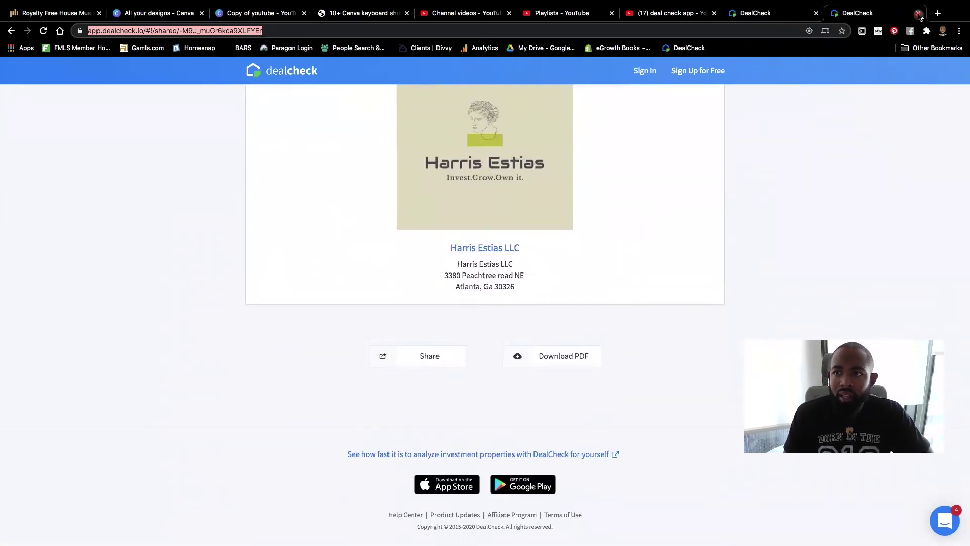
Close the shared report, review PDF Report Settings and Custom Branding, then open the flip GA Lender Directory.
left_click(918, 14)
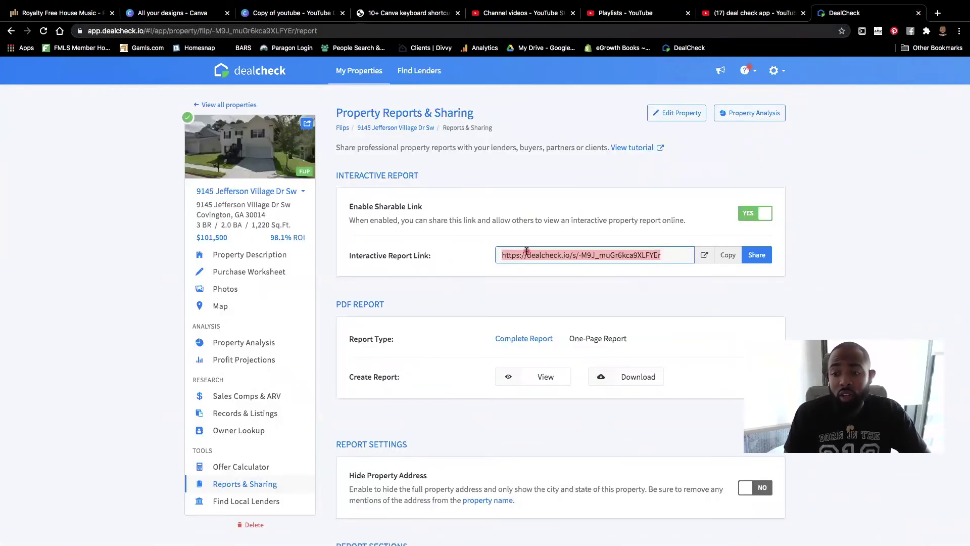
scroll(527, 251, "down", 2)
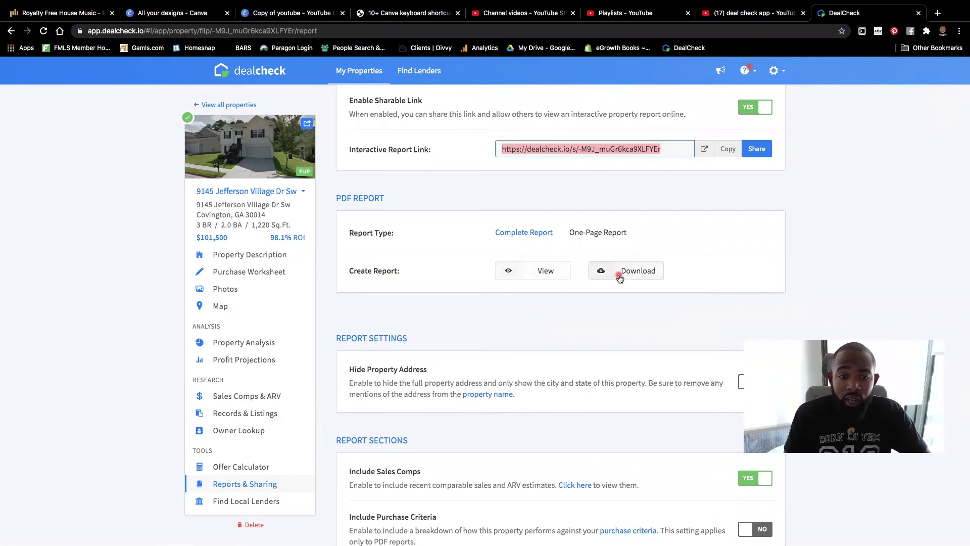
scroll(530, 342, "down", 12)
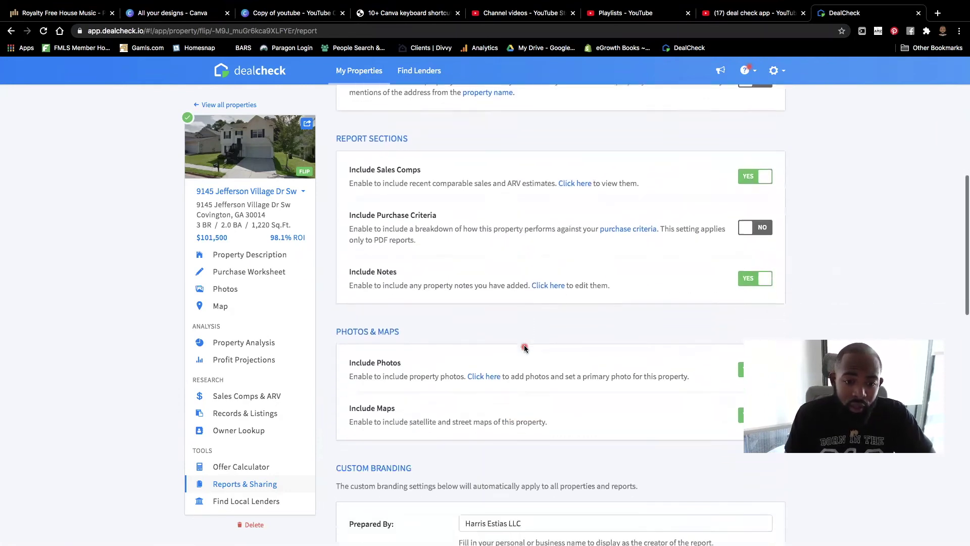
scroll(524, 347, "down", 9)
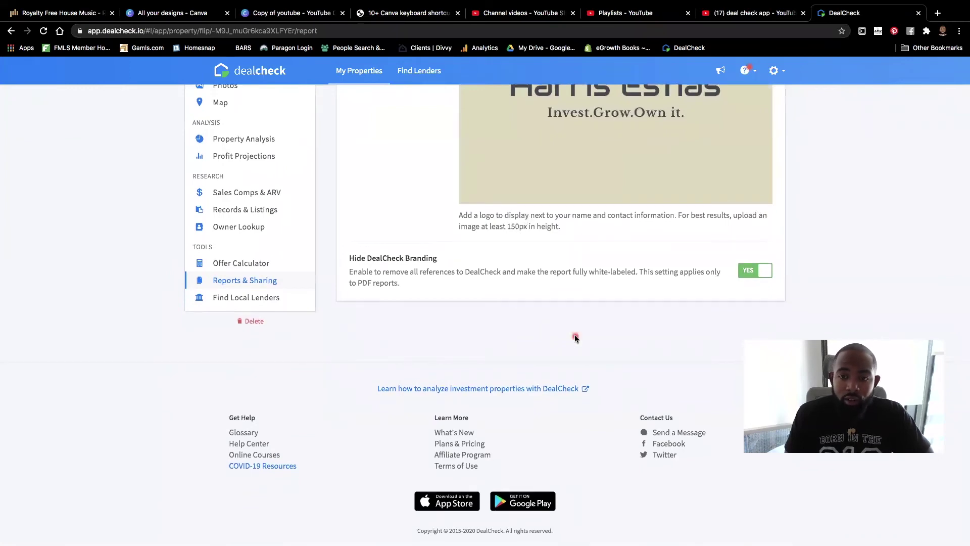
scroll(575, 337, "up", 5)
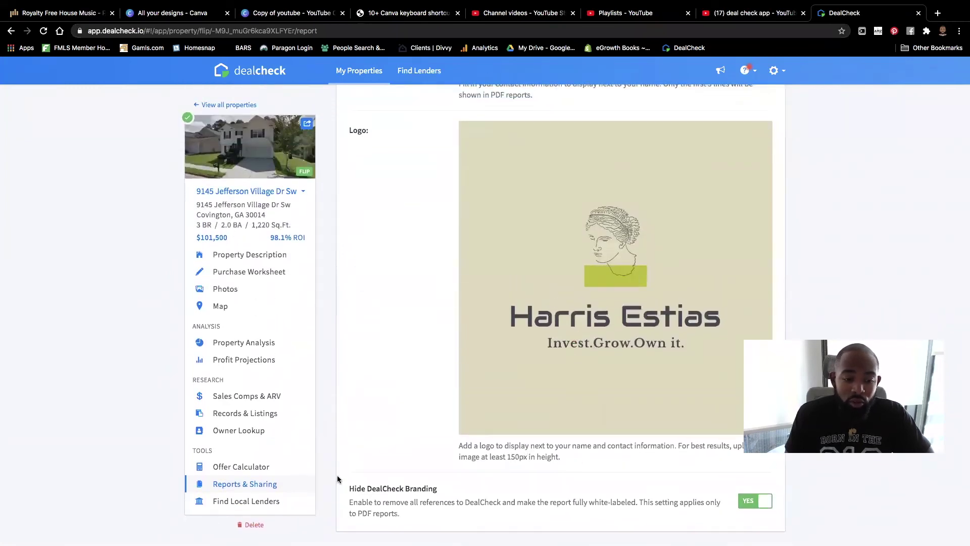
scroll(368, 455, "up", 20)
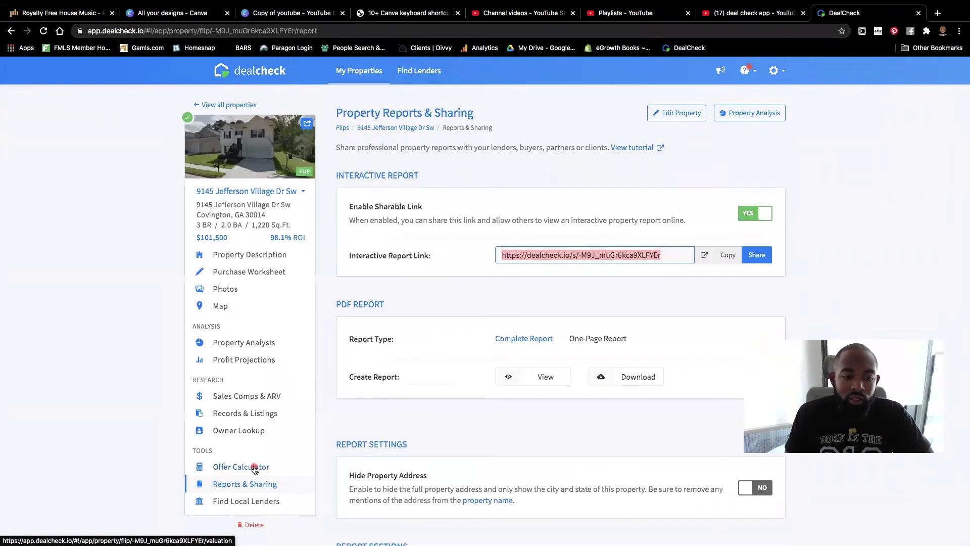
left_click(244, 502)
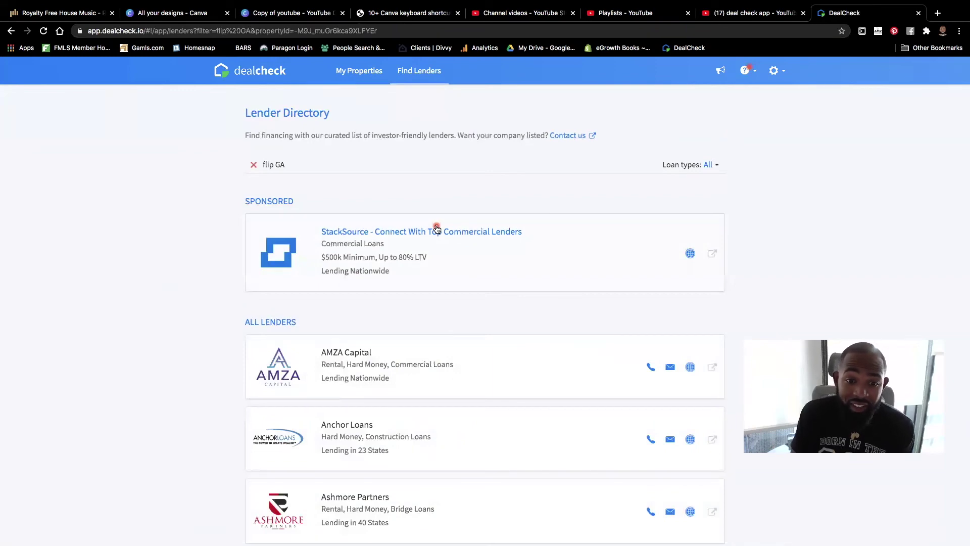
Scroll the flip GA lender directory from AMZA Capital down to PrivateLender.com and back, then bring up the help menu.
scroll(436, 229, "down", 10)
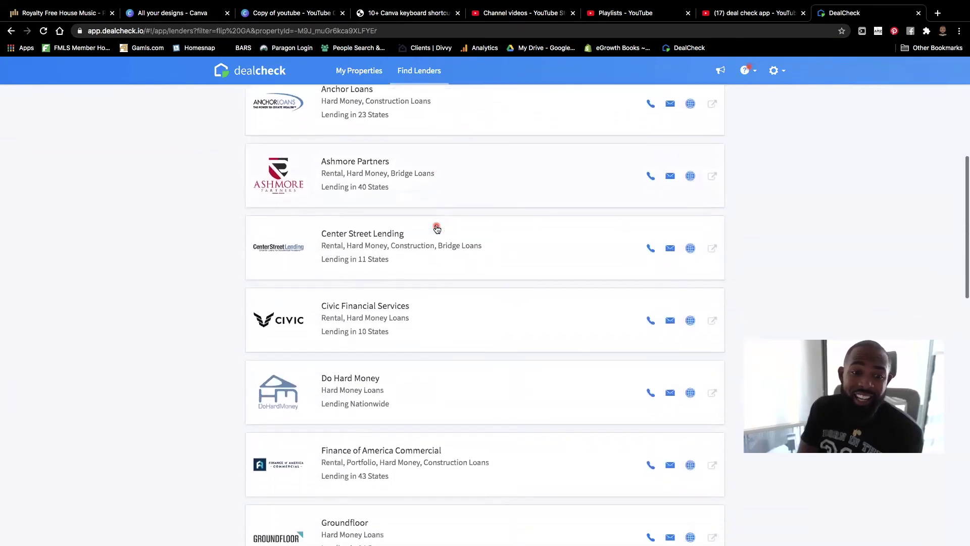
scroll(437, 228, "down", 7)
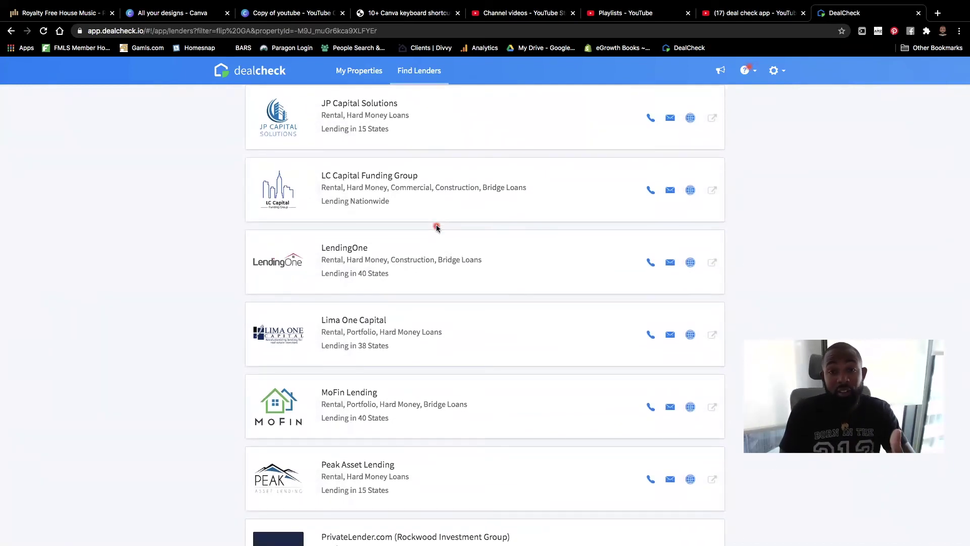
scroll(436, 228, "down", 7)
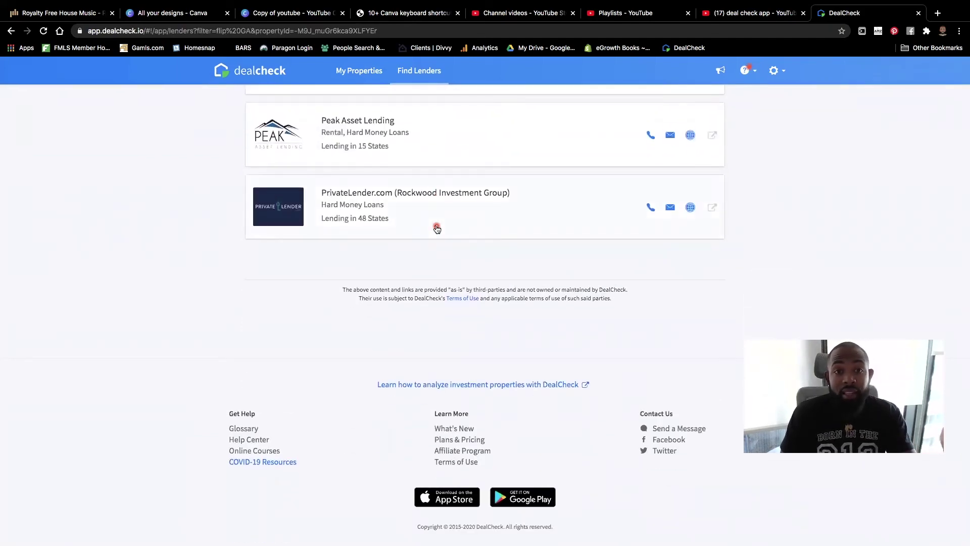
scroll(436, 229, "up", 20)
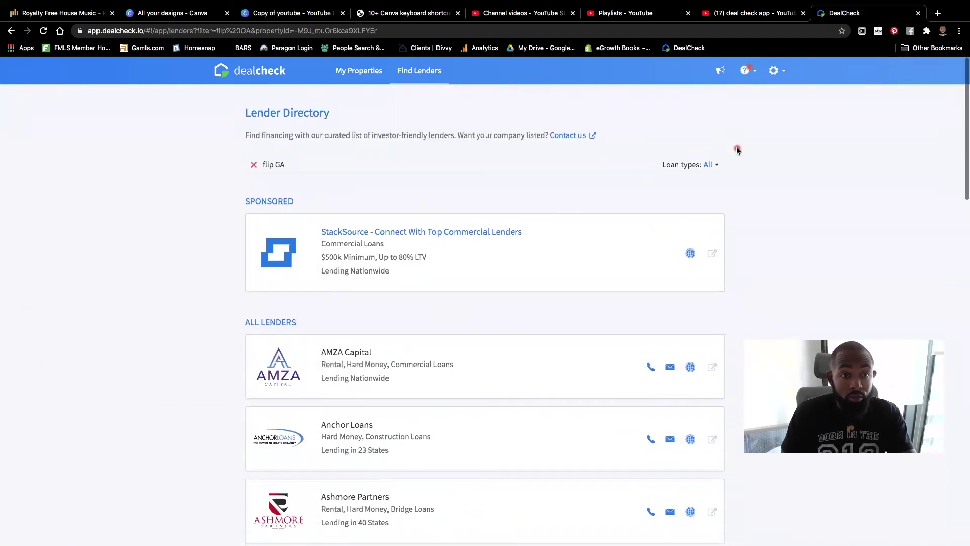
left_click(746, 71)
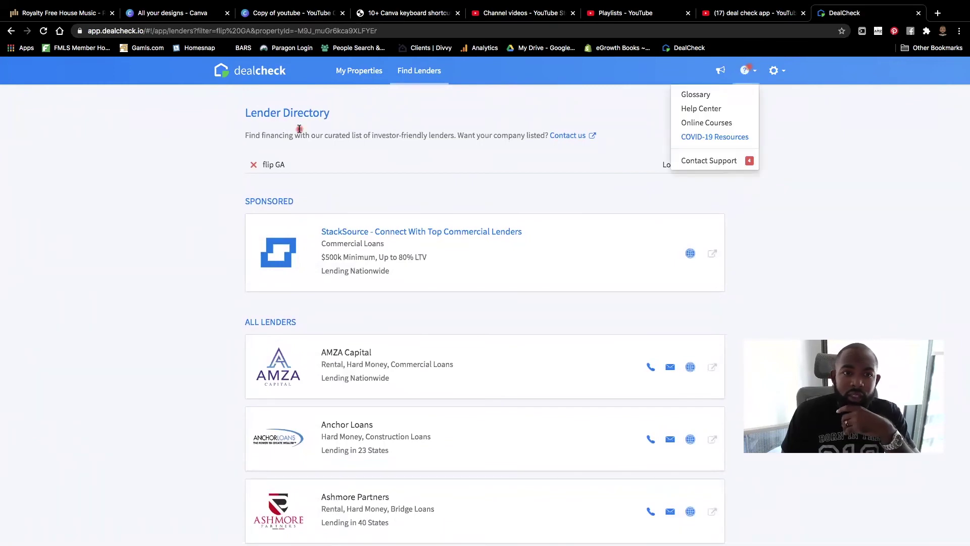
View the Real Estate Glossary, then open Settings showing dollar currency, feet units and 6% income tax.
left_click(688, 95)
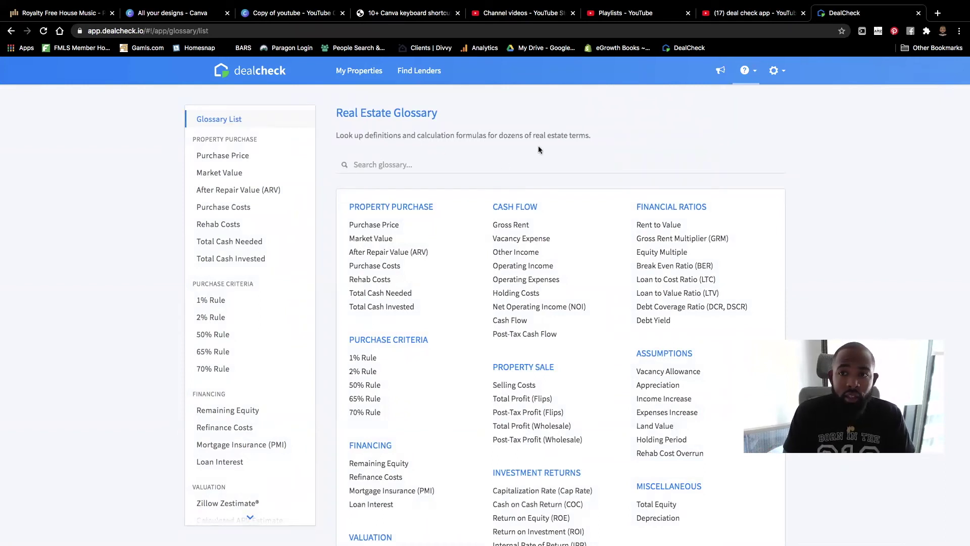
left_click(751, 75)
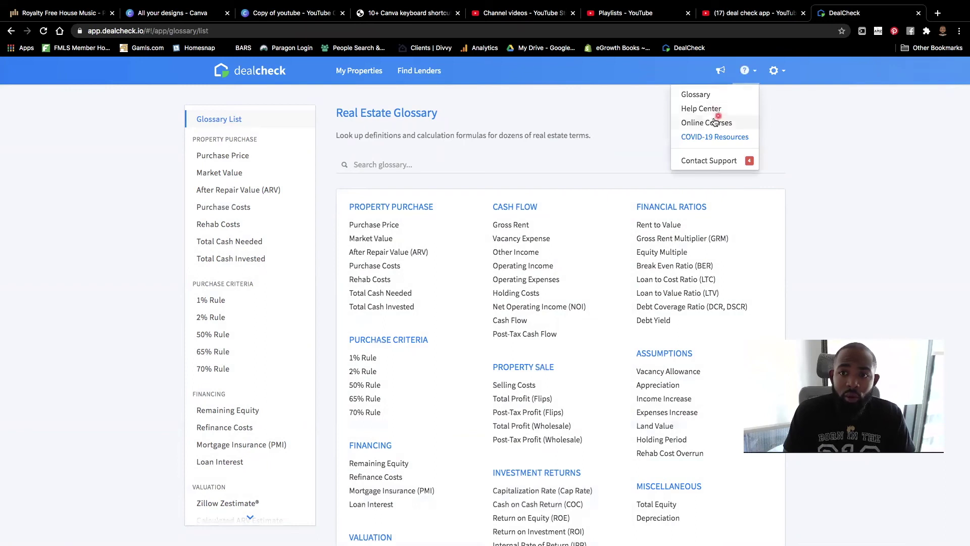
left_click(716, 159)
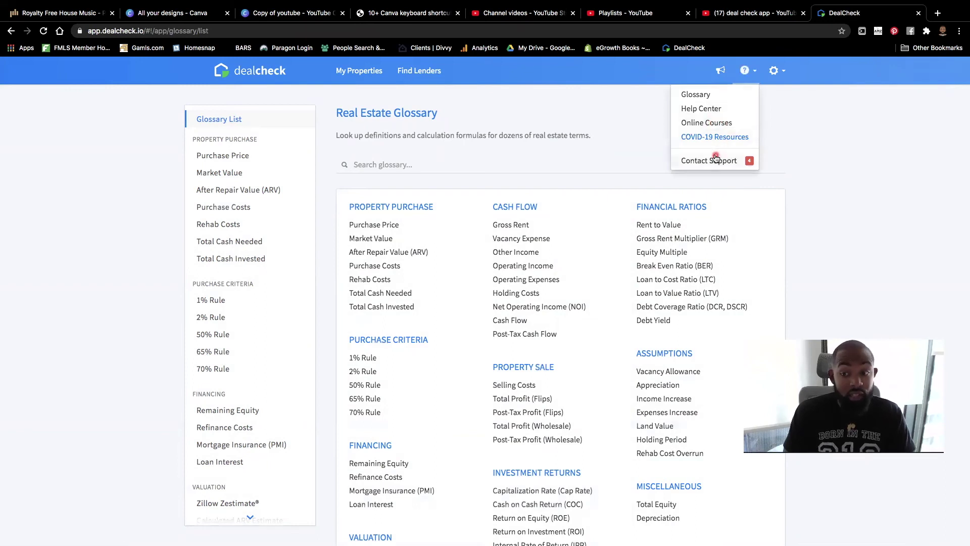
left_click(774, 71)
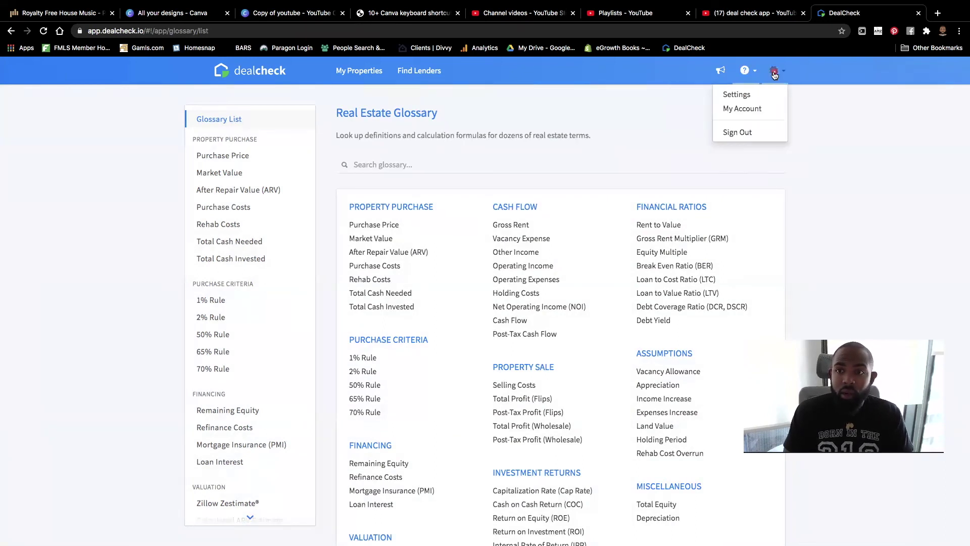
left_click(746, 95)
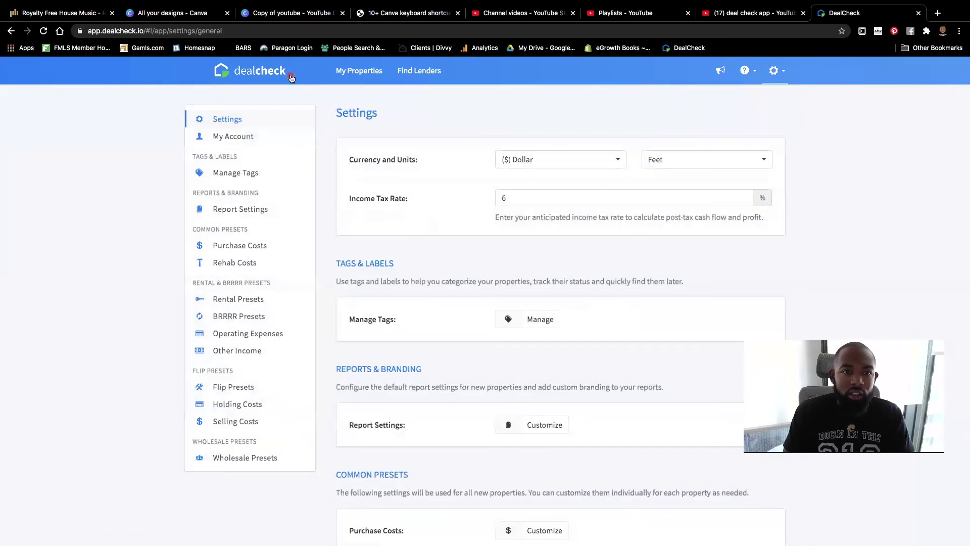
Return to My Properties to view the list of 9 flips with profit, ROI and annualized ROI.
left_click(291, 77)
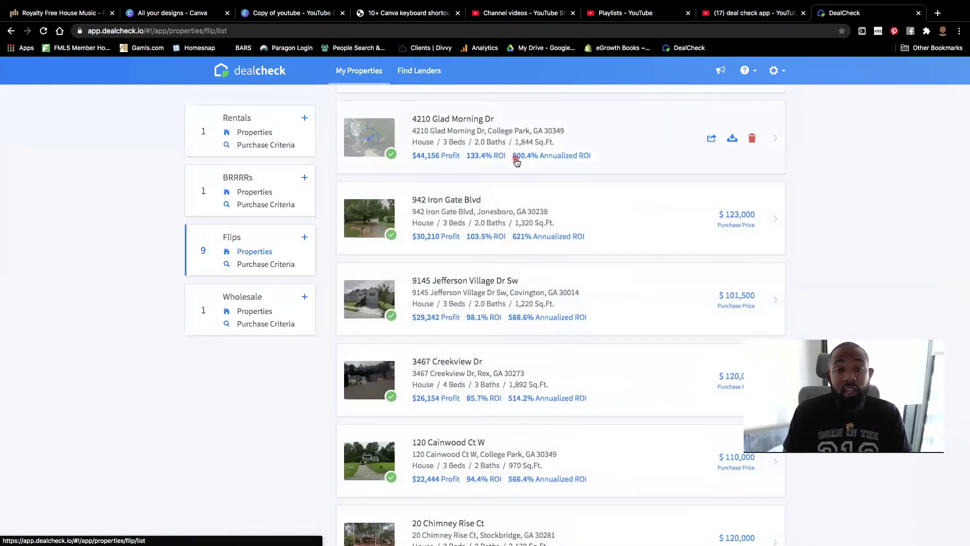